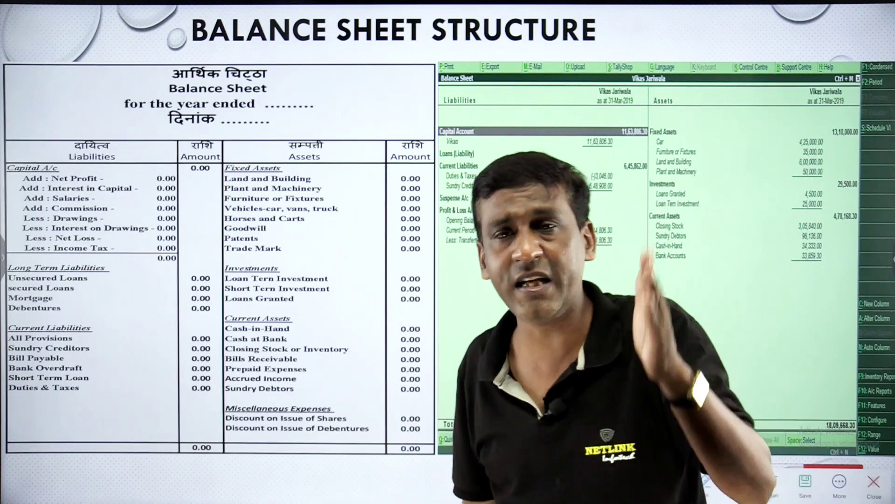
- View the slides up to Trading Cum Profit and Loss A/C, and leave the slide show for the desktop
key(Page_Down)
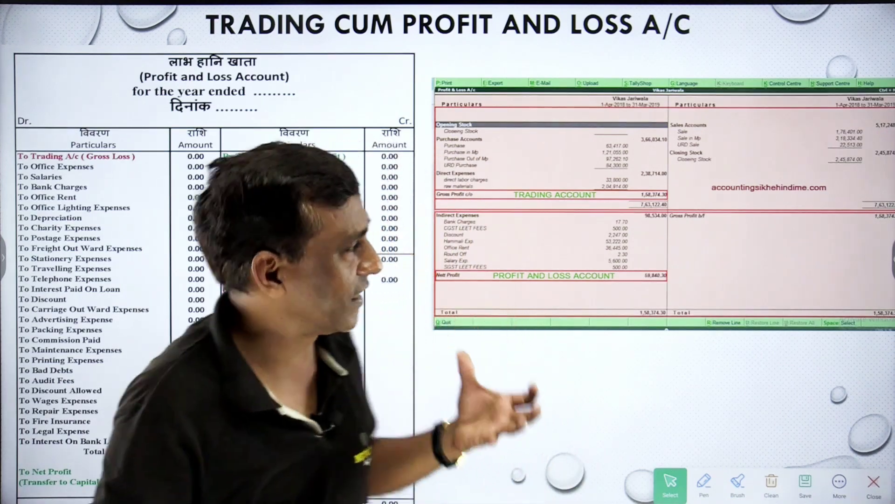
key(Right)
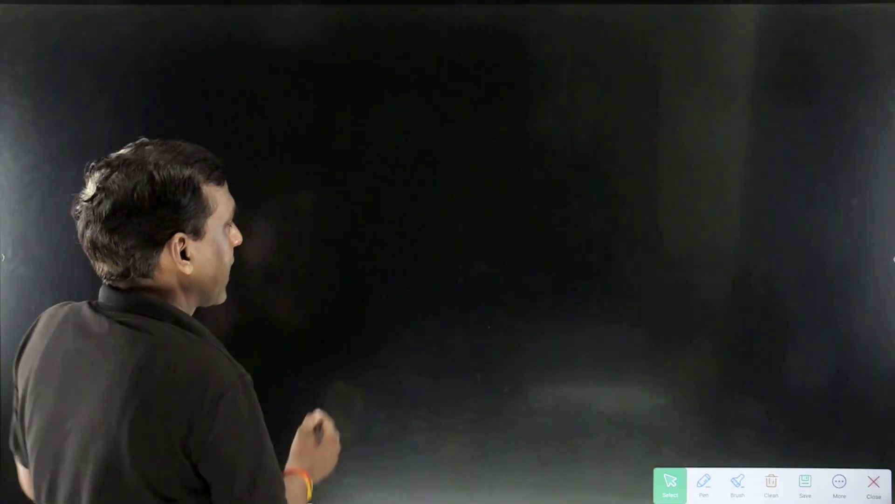
key(Left)
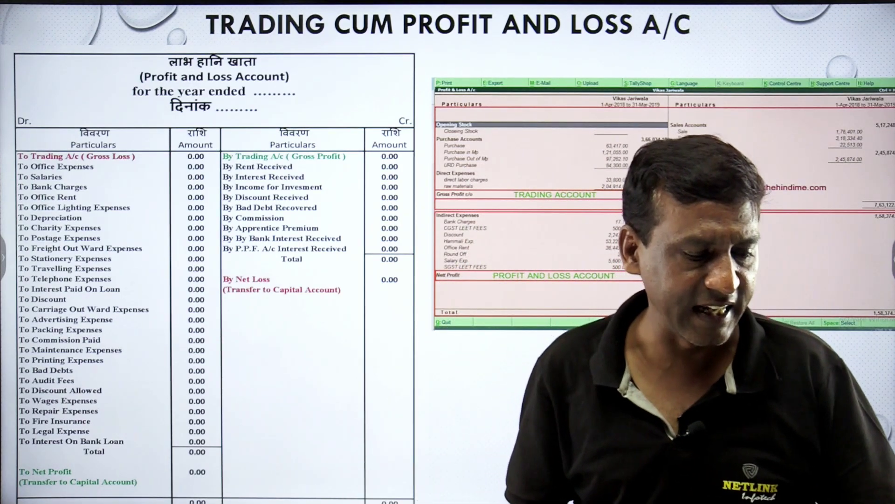
key(Escape)
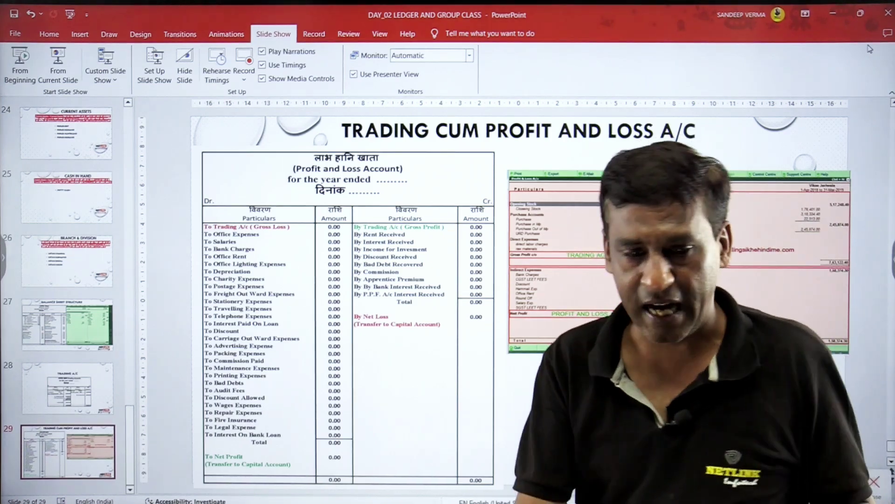
click(833, 21)
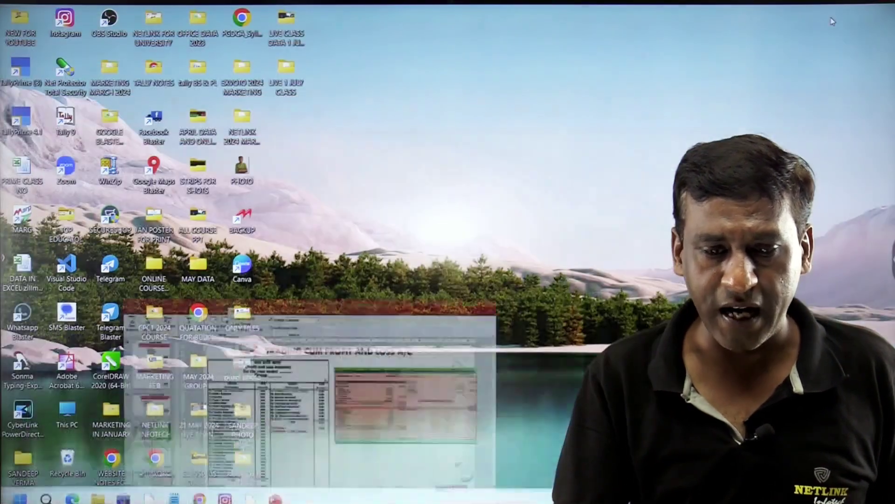
double_click(26, 79)
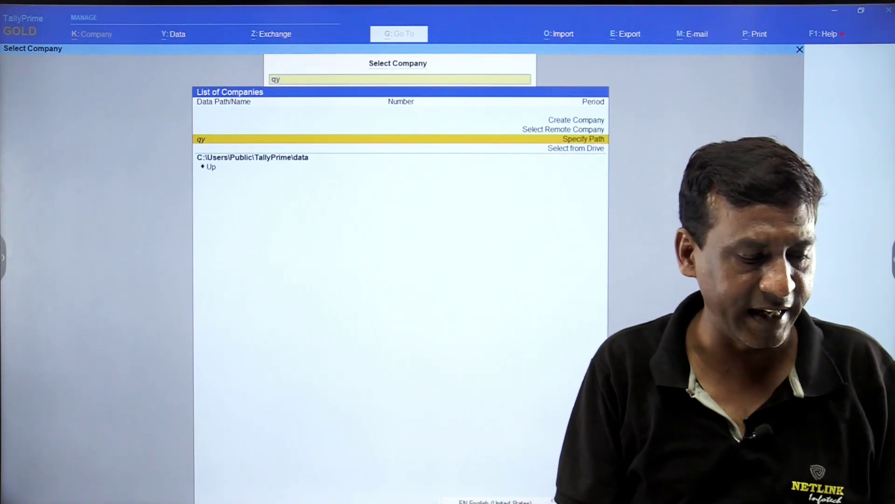
key(Escape)
key(Escape)
key(y)
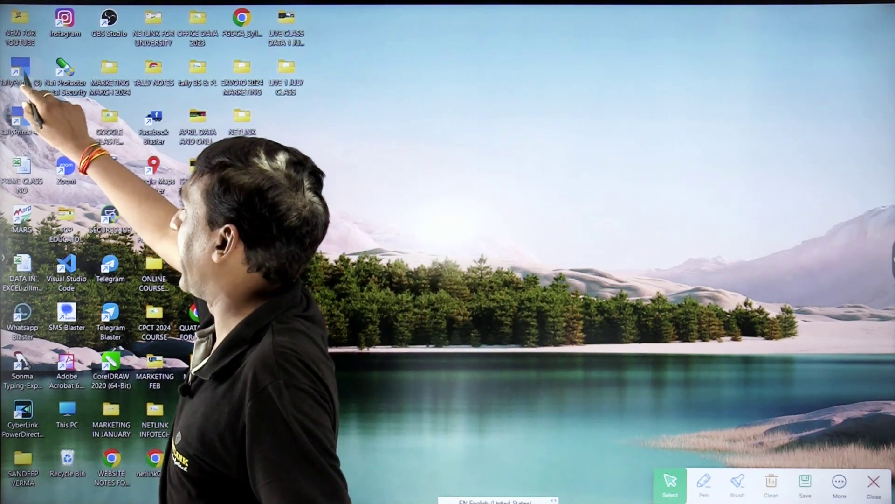
- Switch to TallyPrime and open the form for creating a new company
double_click(21, 70)
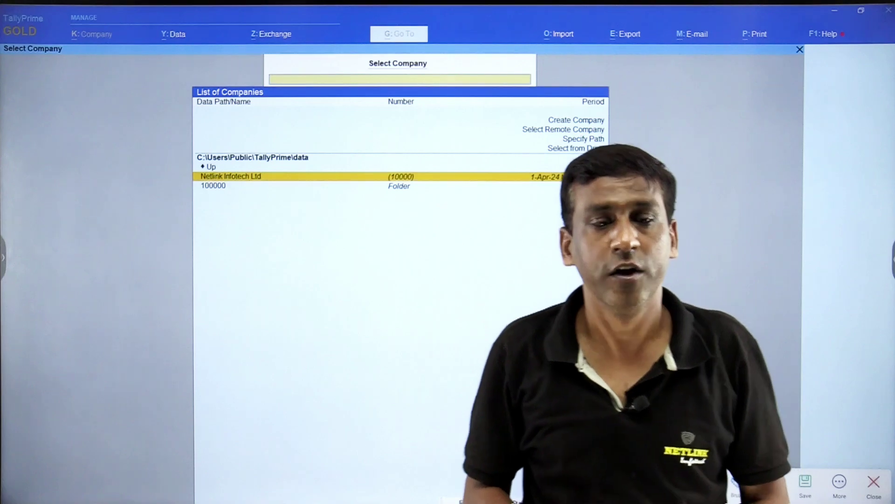
key(Up)
key(Up)
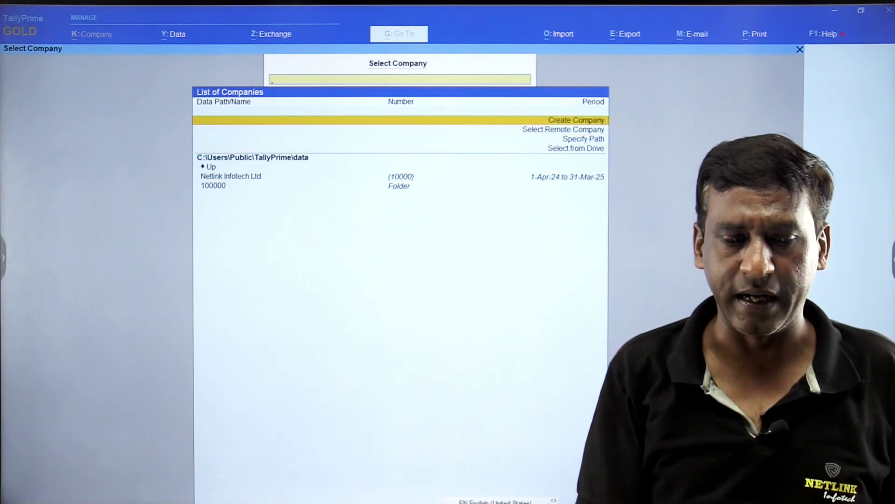
key(Return)
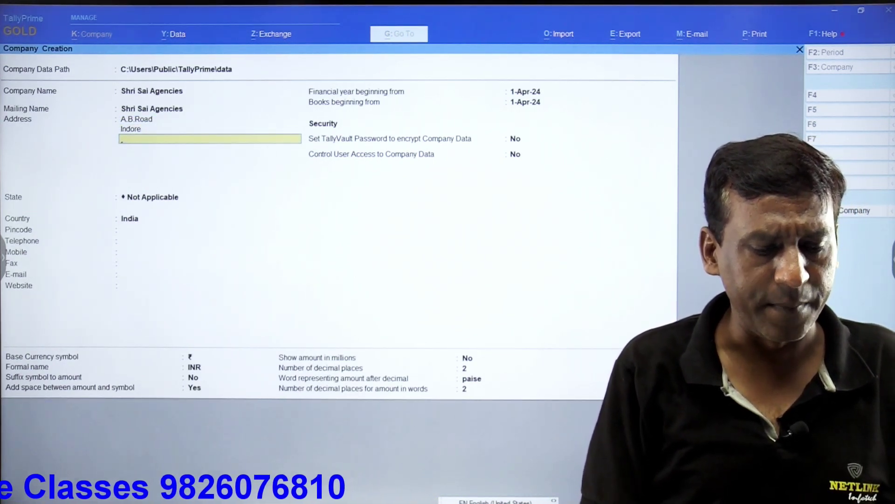
- Fill in the company Shri Sai Agencies with its mailing address, state Madhya Pradesh and pincode, with books beginning 1-Apr-24
key(Return)
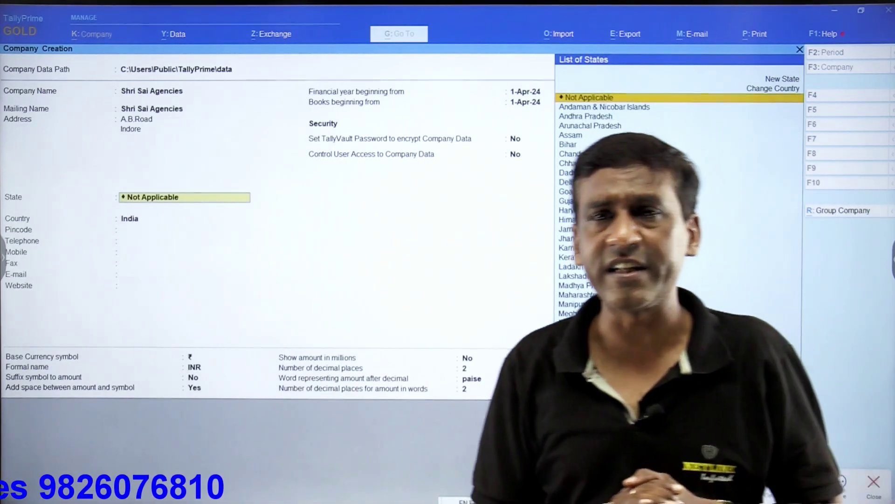
key(Return)
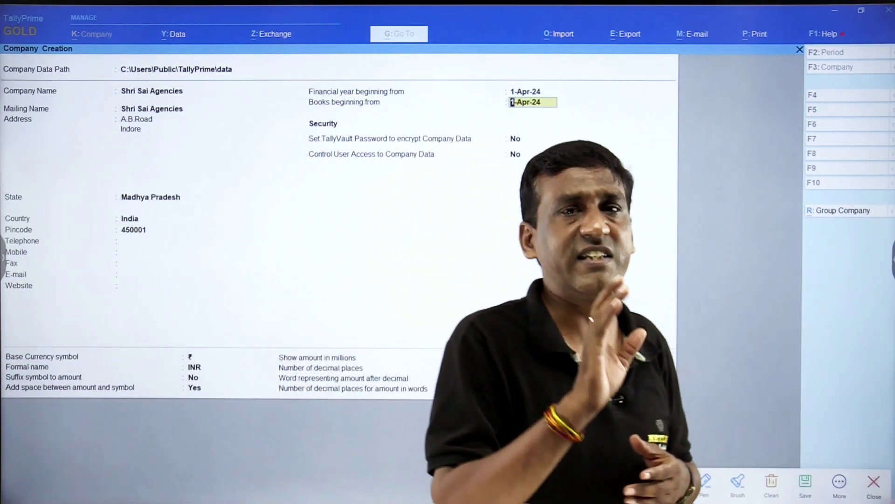
key(Return)
key(Return)
key(Return)
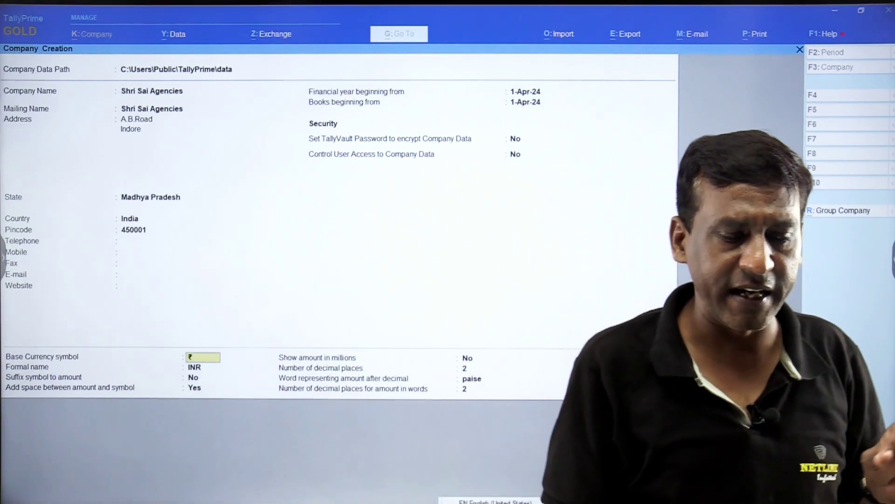
- Accept the default base currency settings, create the company and save its default features
key(Return)
key(Return)
key(Return)
key(Return)
key(Return)
key(Return)
key(Return)
key(Return)
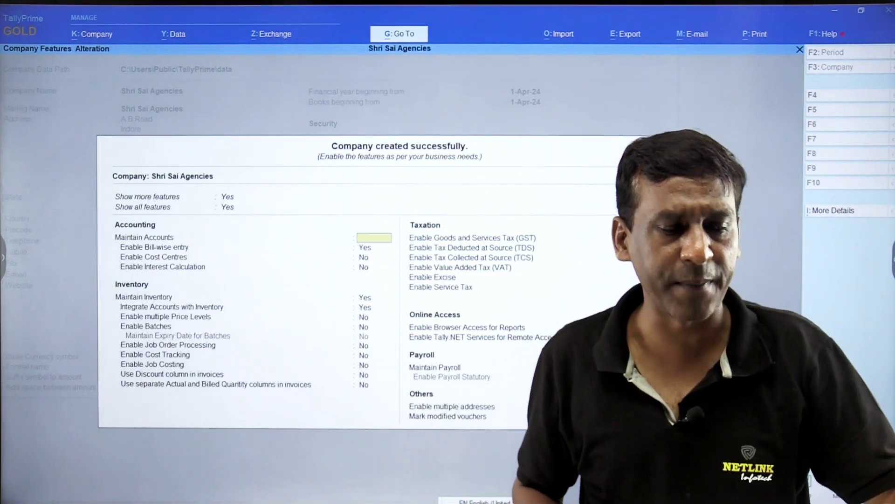
key(ctrl+a)
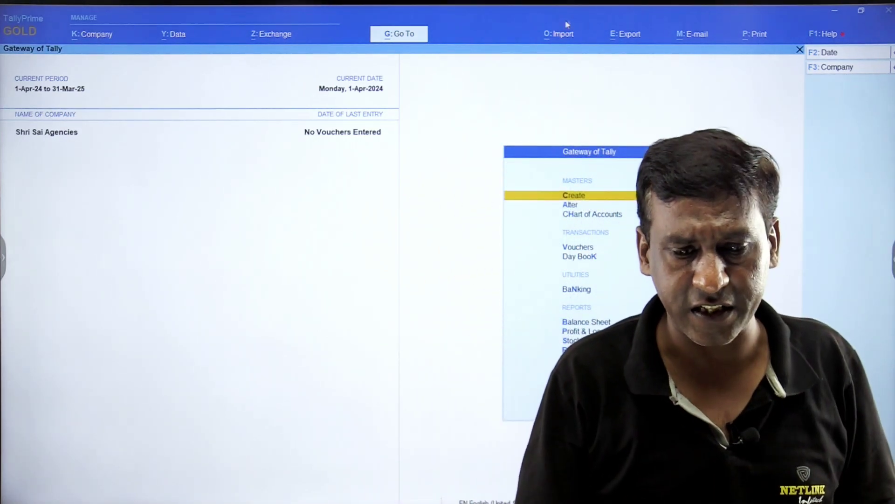
- Enlarge the display scale in the Windows display settings and switch back to TallyPrime
click(835, 11)
right_click(626, 105)
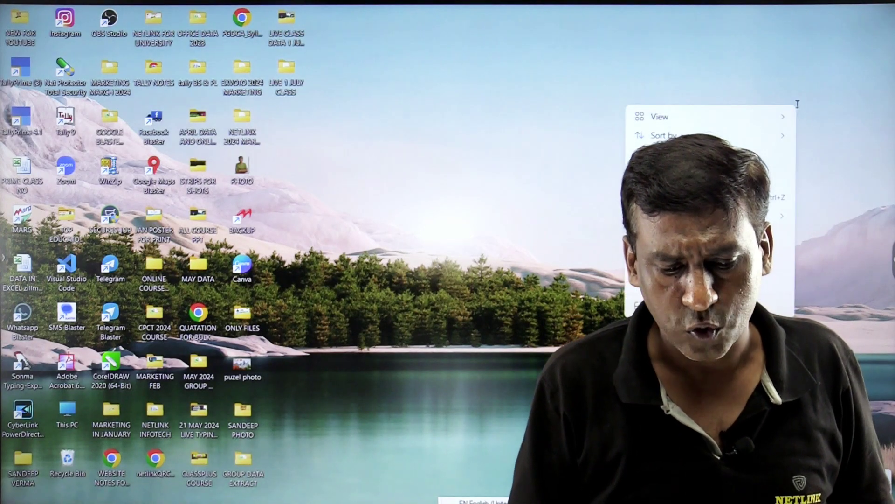
click(671, 239)
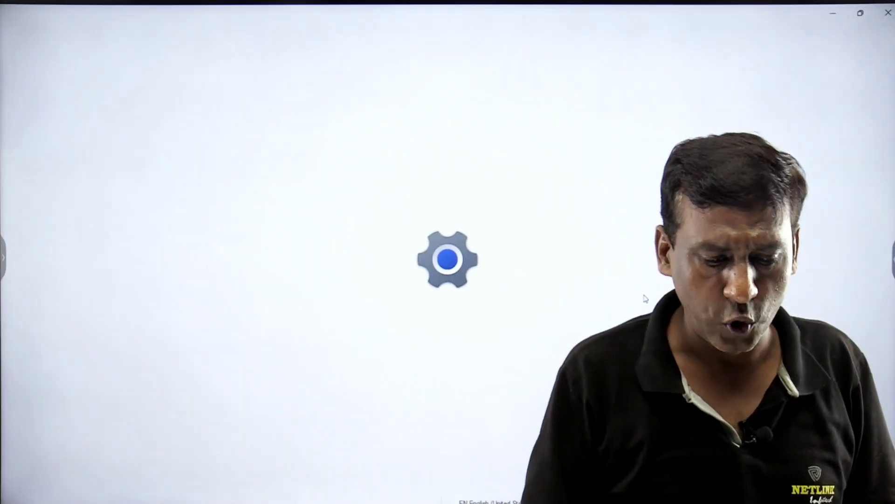
scroll(466, 280, down, 8)
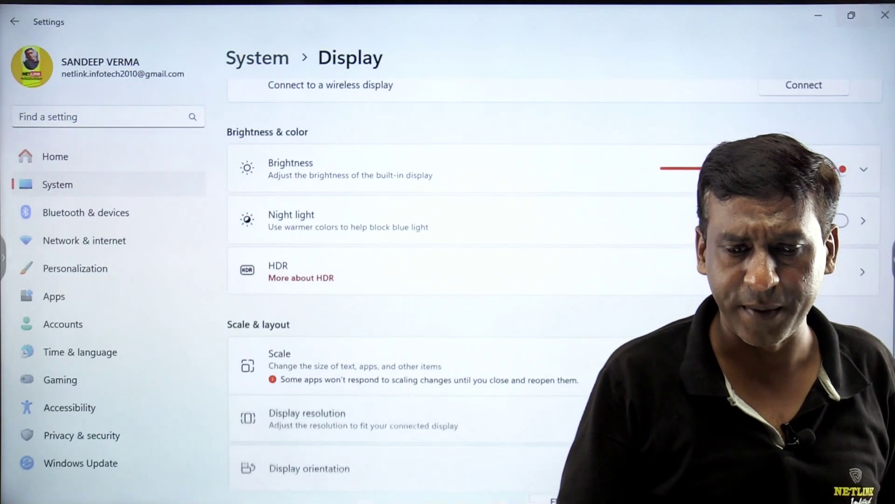
key(super+d)
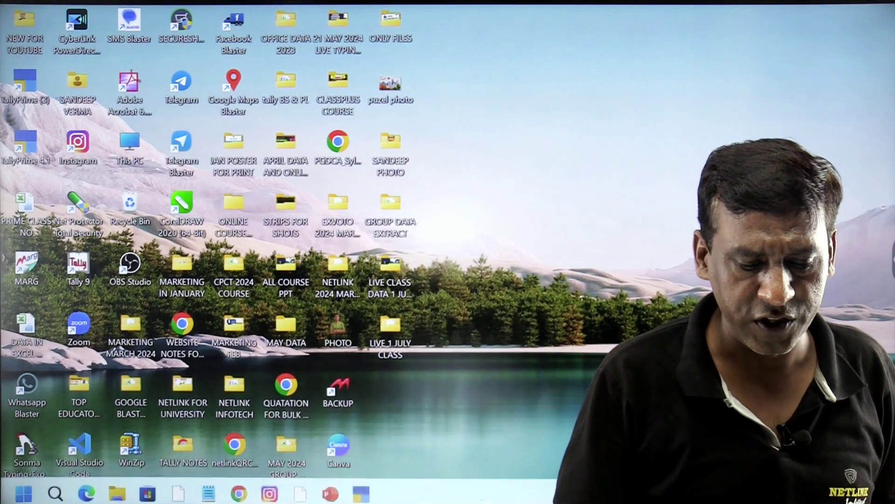
click(362, 493)
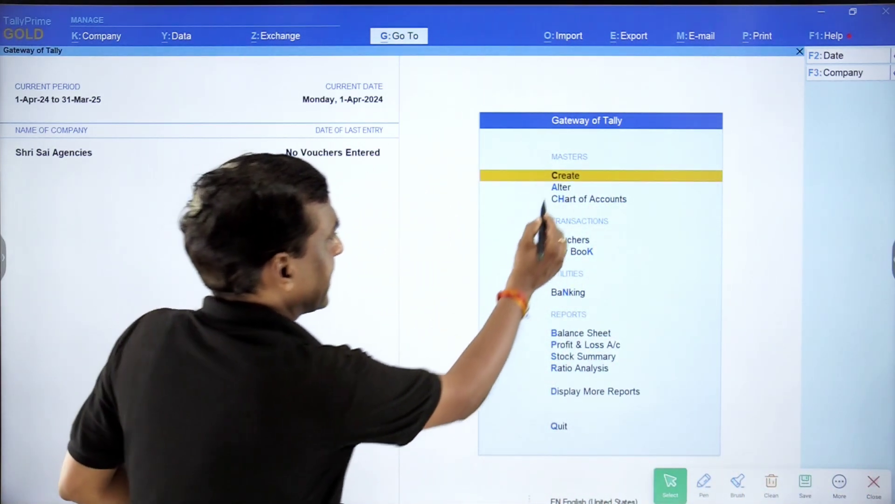
- Look at the Group creation form, leave it without entries and open the Ledger creation form
click(565, 176)
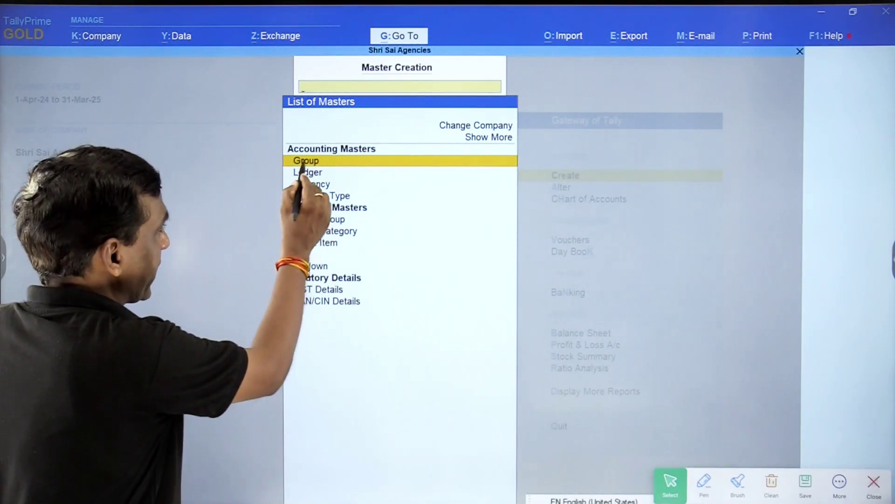
click(306, 161)
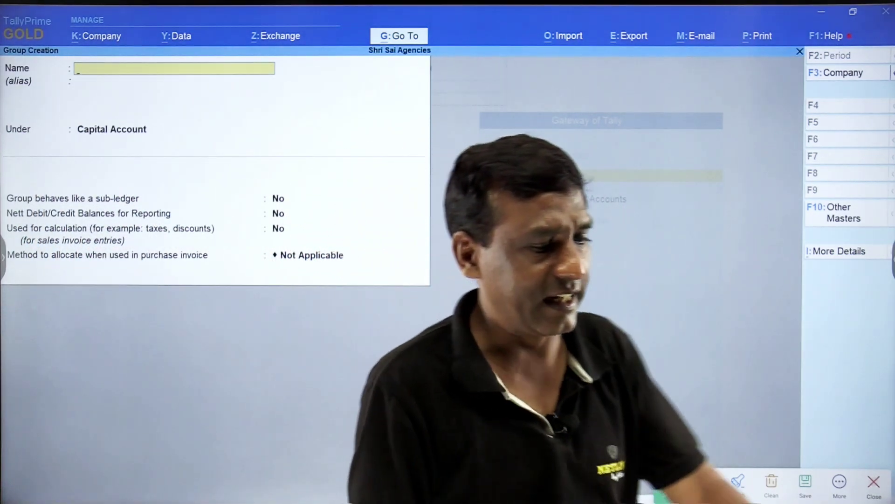
key(Escape)
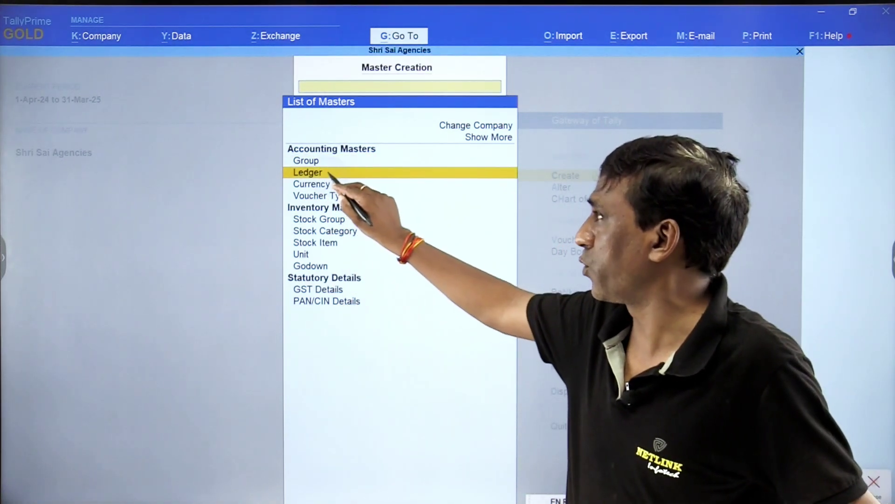
key(Return)
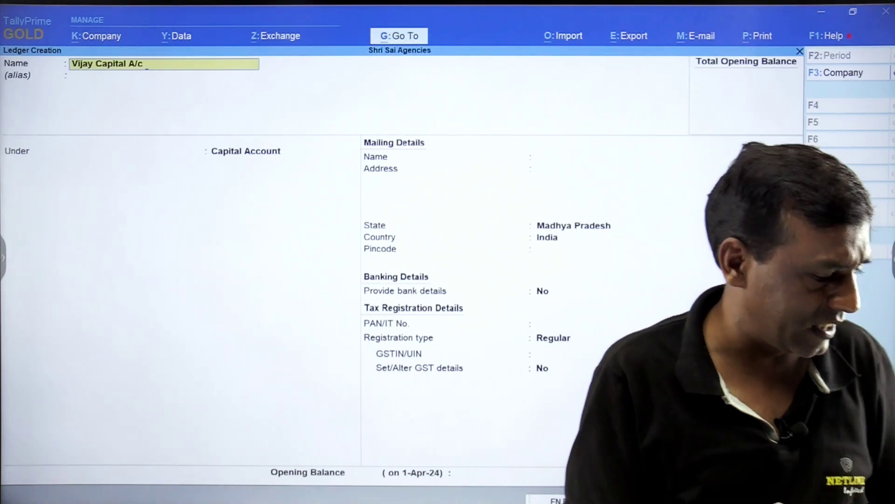
- Create the owner's capital ledger, named with the owner's name and Capital A/c, under the Capital Account group
key(Return)
key(Return)
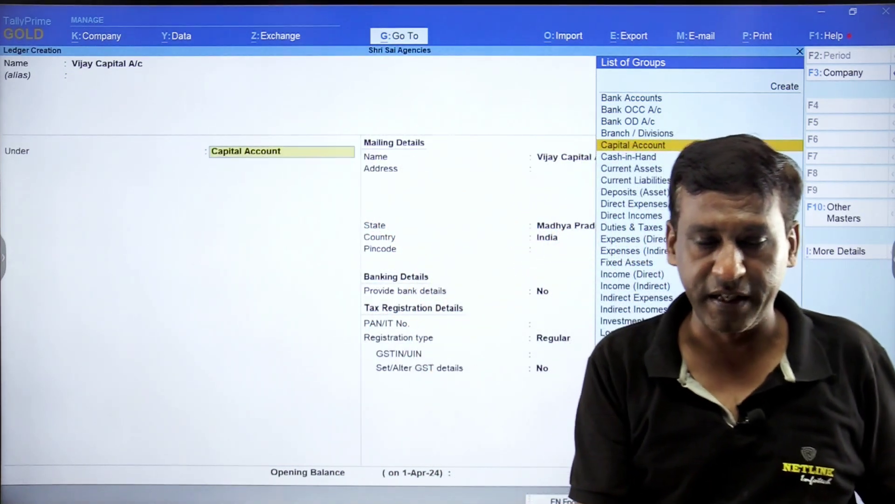
key(Return)
click(247, 151)
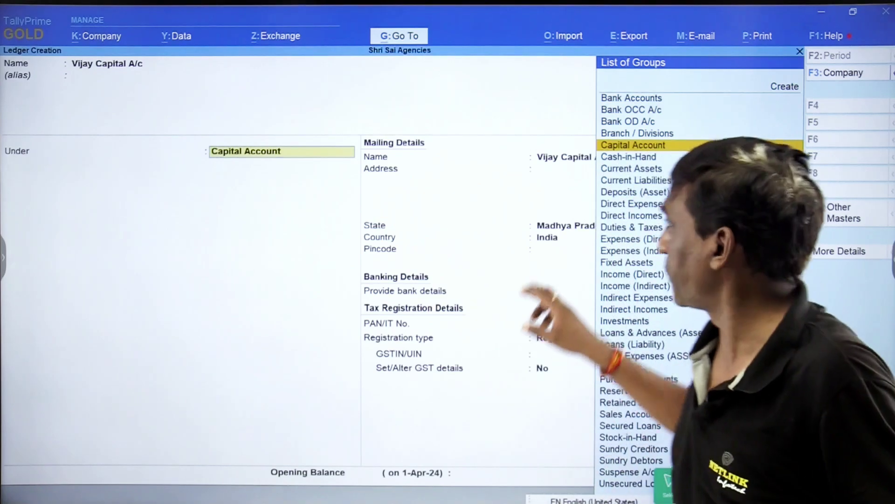
key(Return)
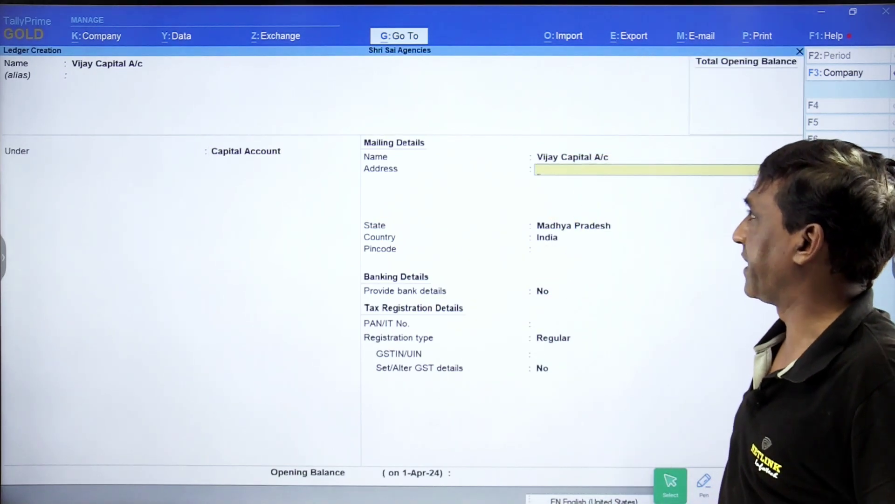
key(Return)
key(Return)
key(Return)
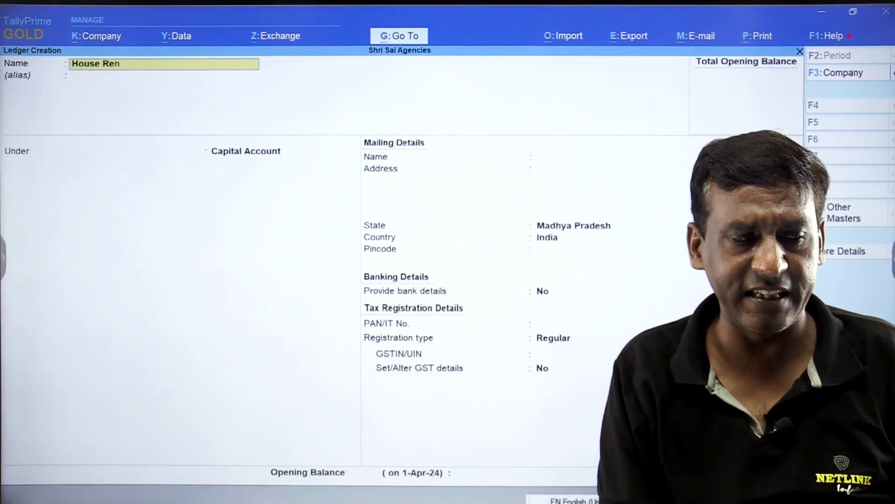
- Create a ledger named House Rent under the Capital Account group, leaving the mailing and tax details at their defaults
key(Return)
key(Return)
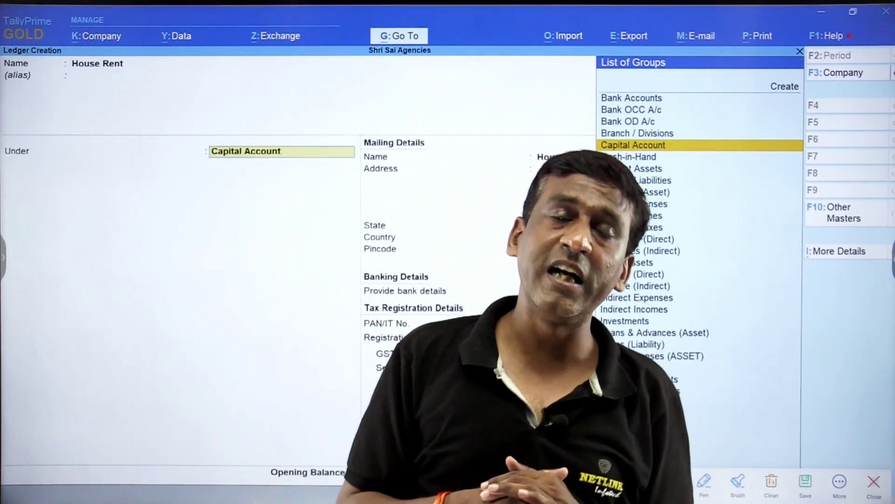
key(Return)
key(Return)
key(Return)
key(Return)
key(Return)
key(Return)
key(Return)
key(Return)
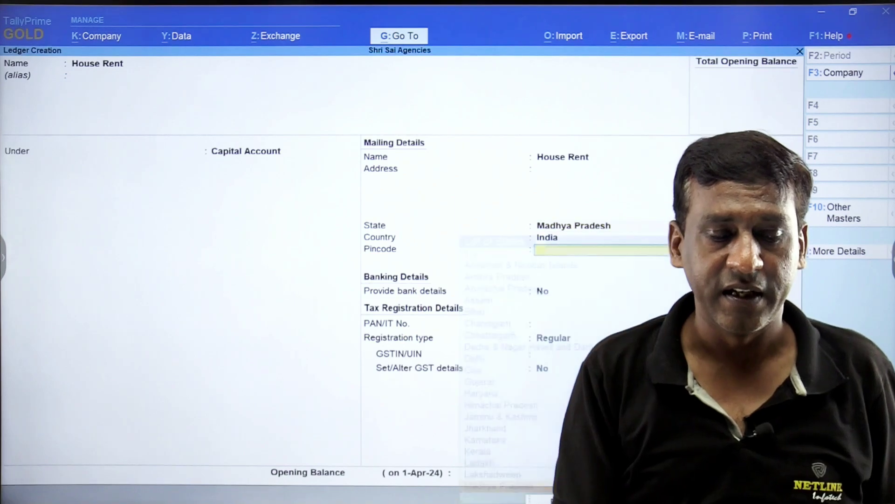
key(Return)
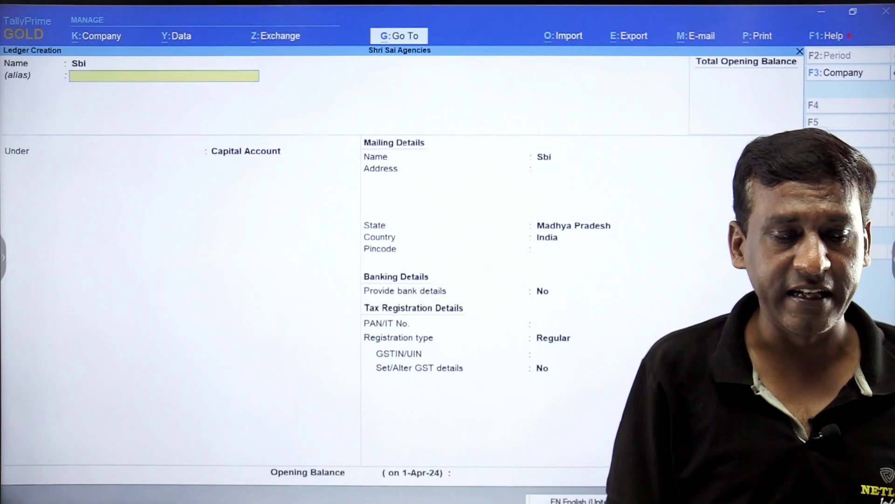
- Create a ledger named Sbi under the Bank Accounts group, leaving the bank and mailing details at their defaults
key(Return)
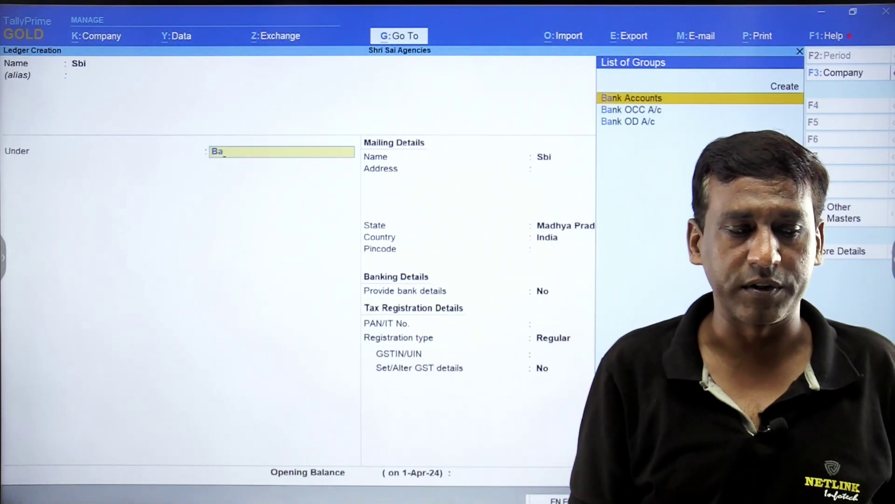
key(Return)
key(Return)
key(Return)
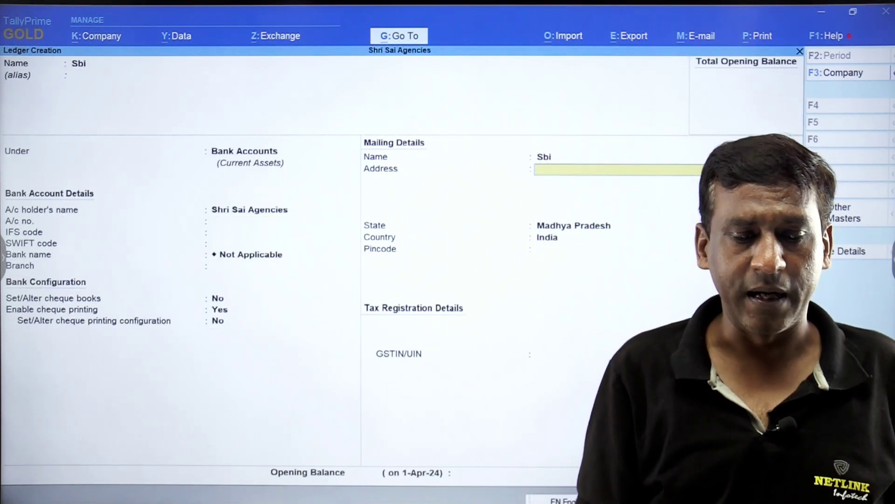
key(Return)
key(Return)
key(Return)
key(Return)
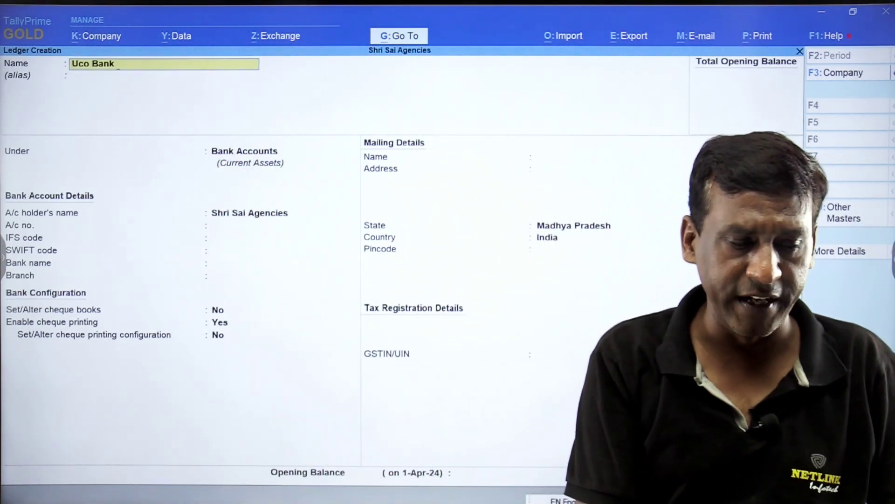
- Create a ledger named Uco Bank Loan under the Loans (Liability) group, leaving the statutory, mailing and tax details at their defaults
key(Return)
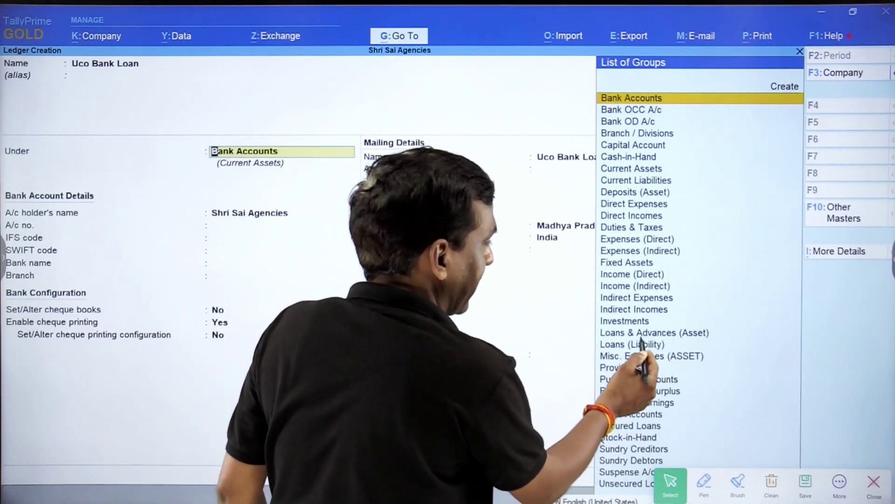
click(633, 344)
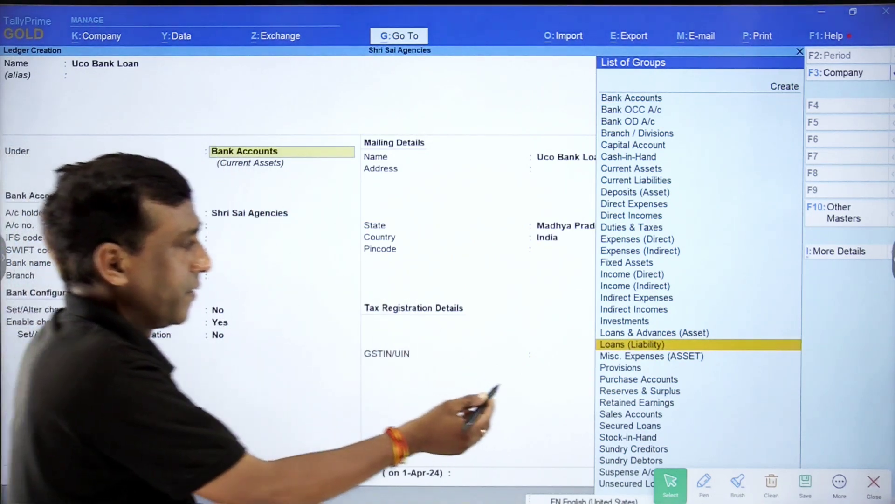
key(Return)
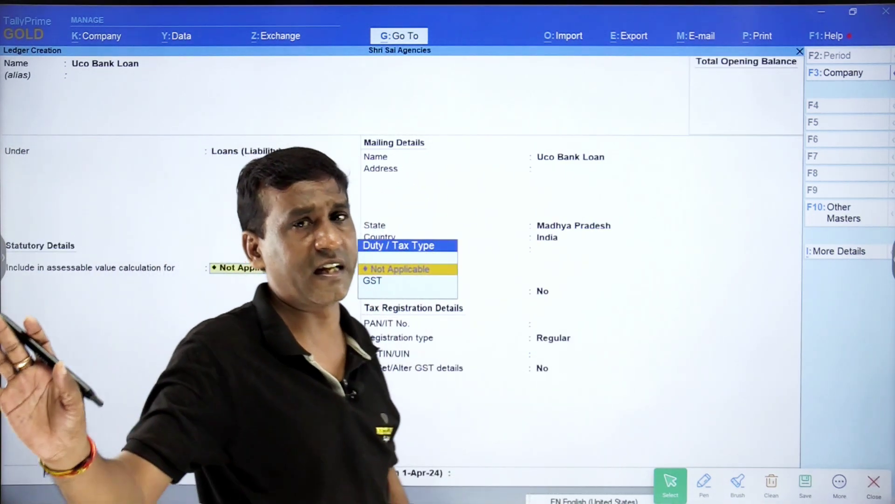
key(Return)
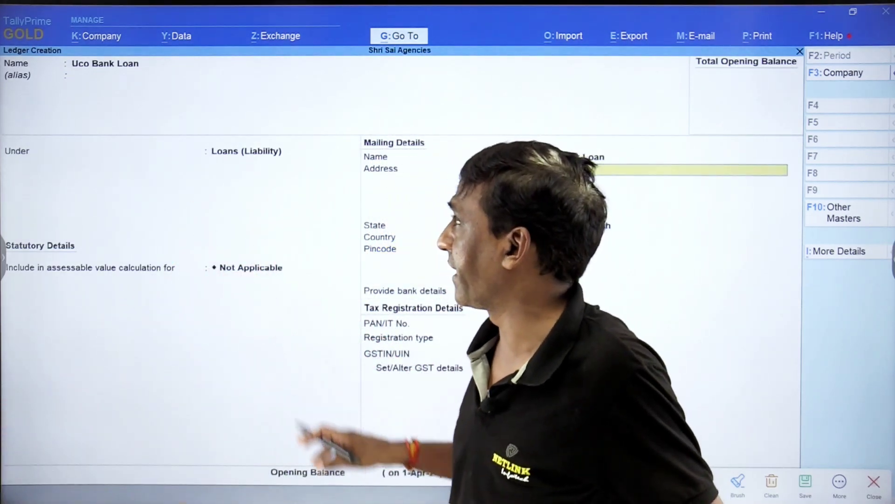
key(Return)
key(Return)
key(Return)
key(Return)
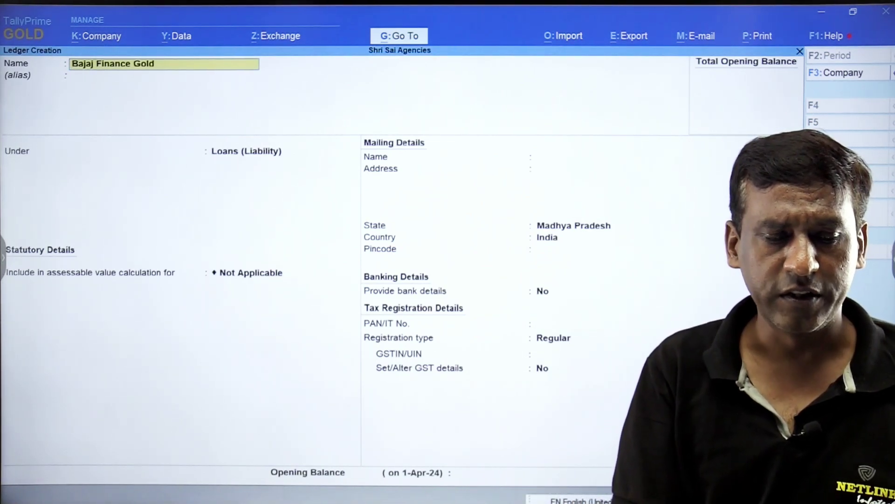
- Create a ledger named Bajaj Finance Gold Loan under the Secured Loans group
key(Return)
key(Return)
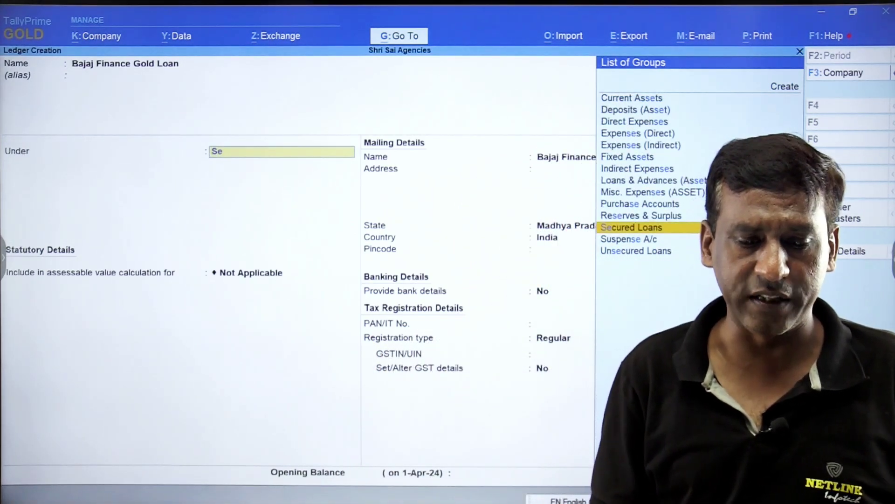
key(Return)
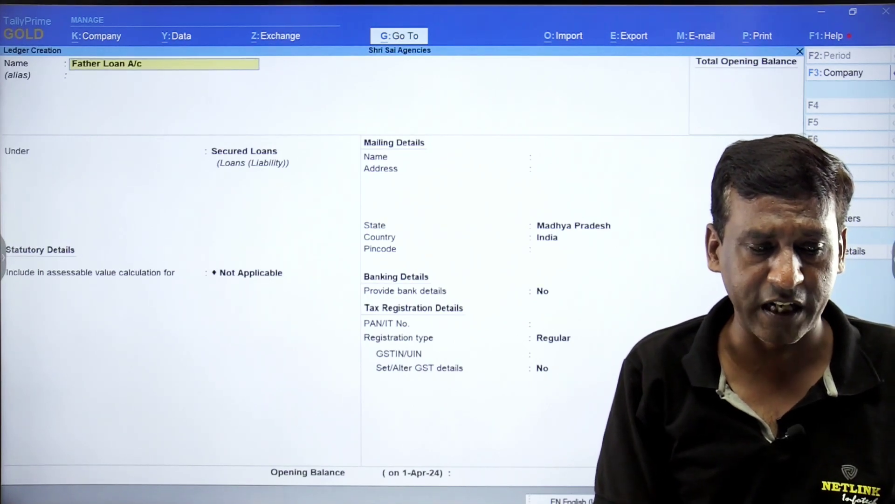
- Create a ledger named Father Loan A/c under the Unsecured Loans group, leaving the mailing and tax details at their defaults
key(Return)
key(Return)
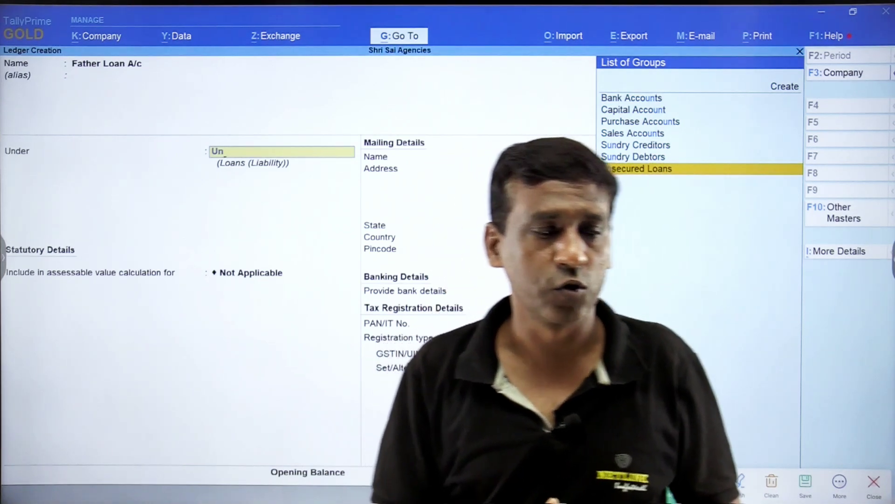
key(Return)
key(Return)
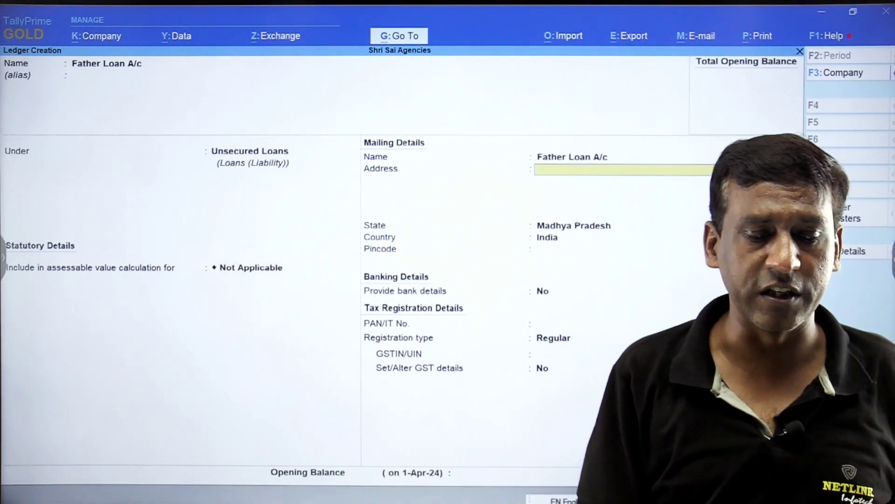
key(Return)
key(Return)
key(Return)
key(Return)
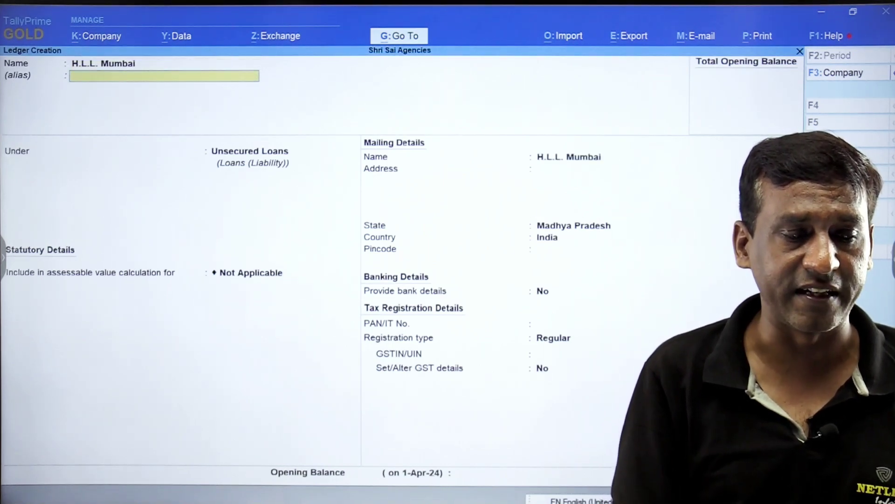
- Create a ledger named H.L.L. Mumbai under the Sundry Creditors group, keeping bill-by-bill balances on and the state as Madhya Pradesh
key(Return)
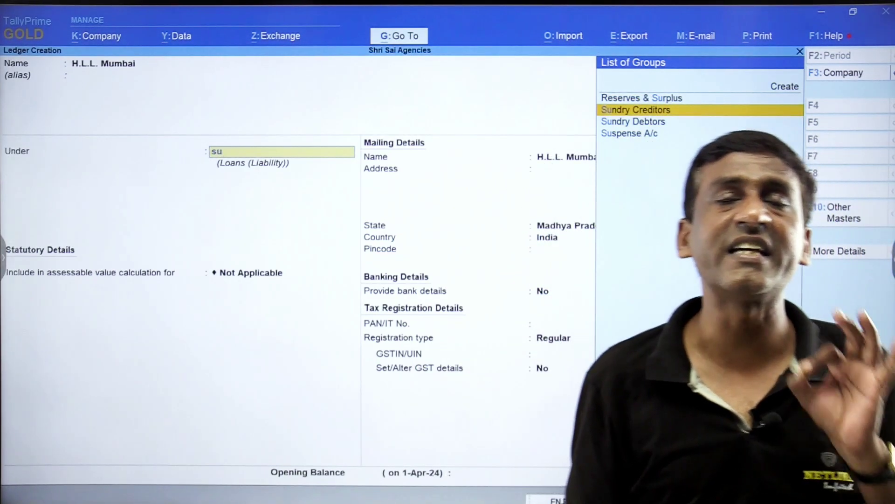
key(Return)
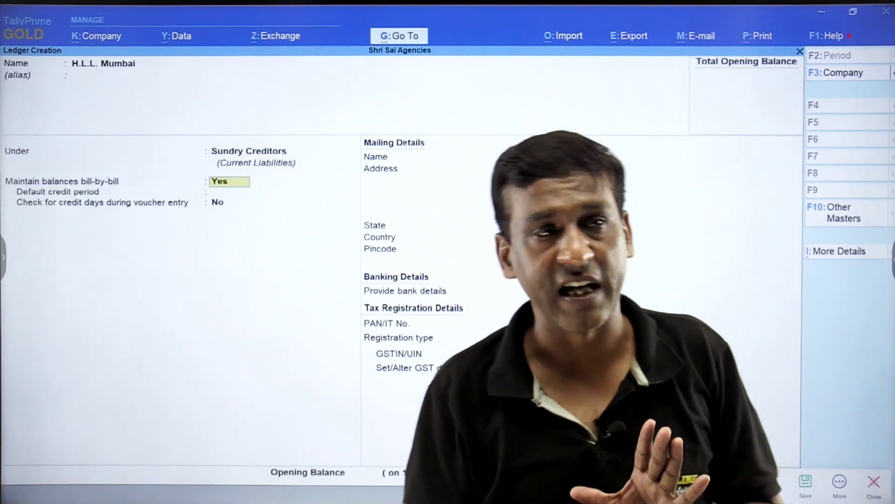
key(Return)
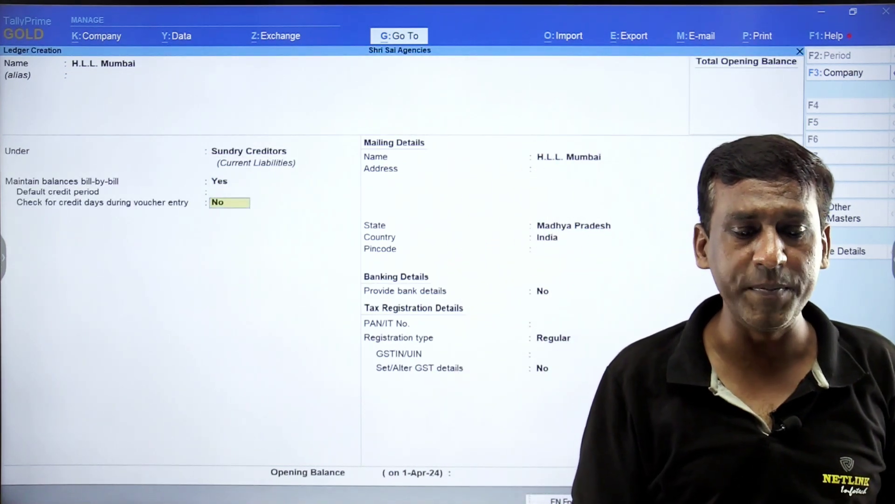
key(Return)
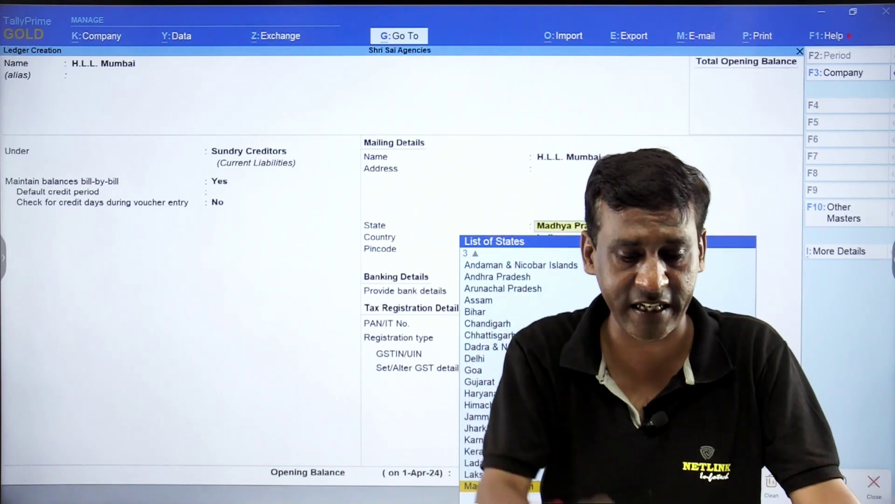
key(Return)
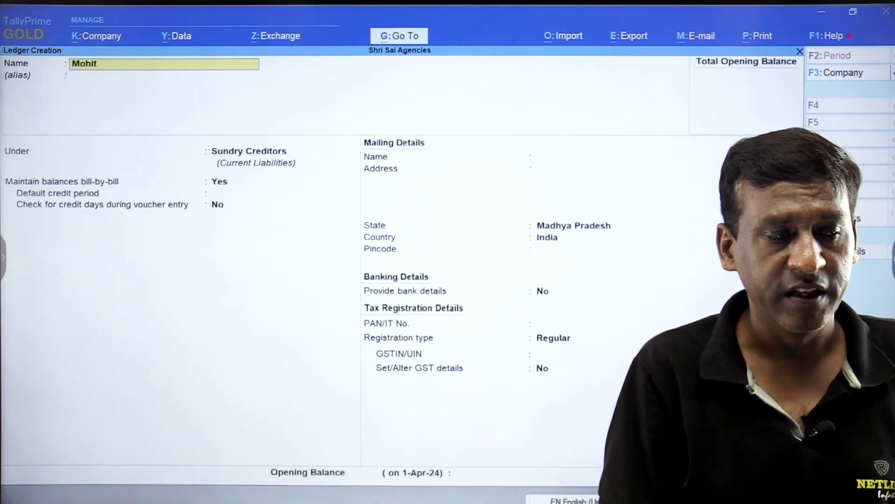
- Create a ledger named Mohit Elex under the Sundry Debtors group, keeping bill-by-bill balances on and the other details at their defaults
key(Return)
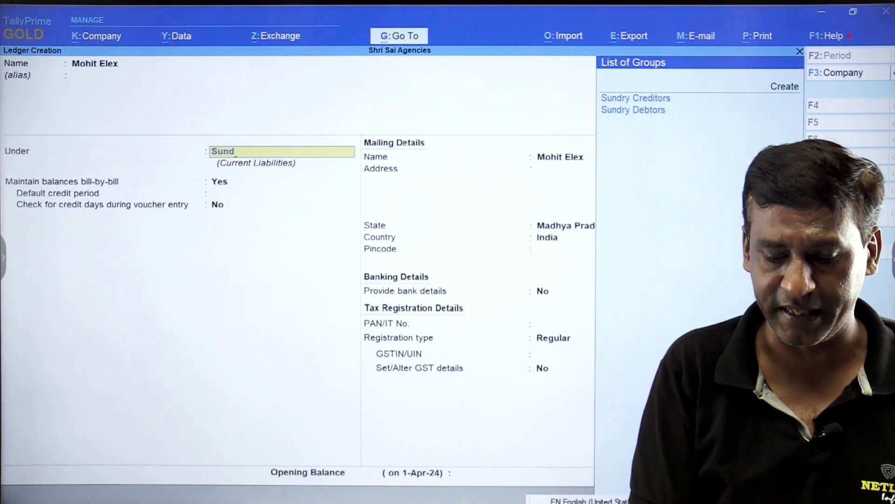
key(Return)
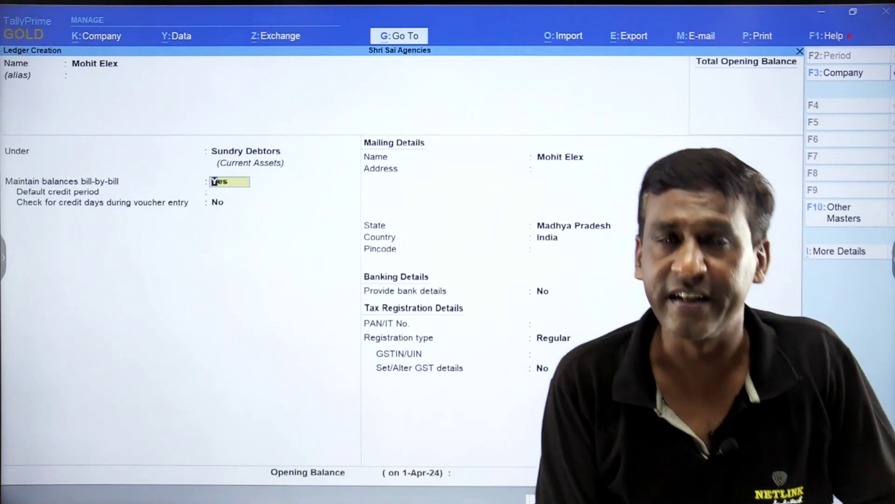
key(Return)
key(Return)
key(Return)
key(Return)
key(Return)
key(Return)
key(Return)
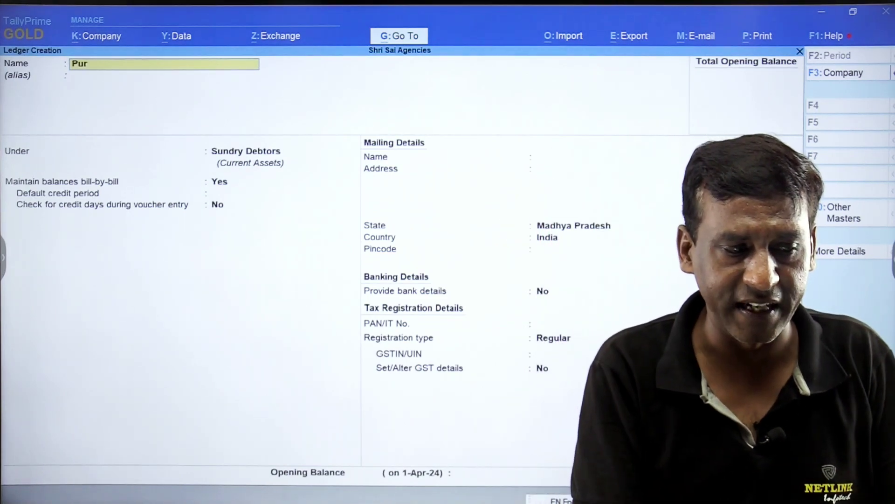
- Create a ledger named Purchase under the Purchase Accounts group
key(Return)
key(Return)
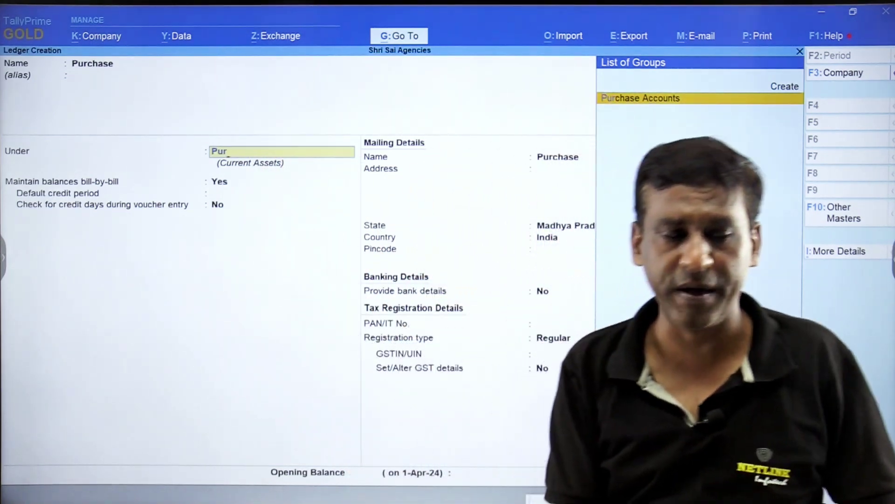
key(Return)
key(Return)
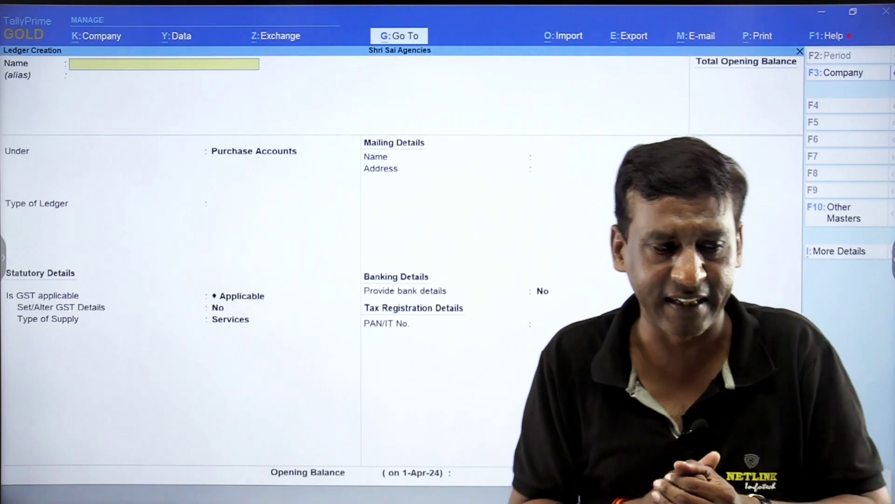
- Create a ledger named Tele Bill under the Indirect Expenses group, leaving the ledger type, GST and bank details at their defaults
text(Tele b)
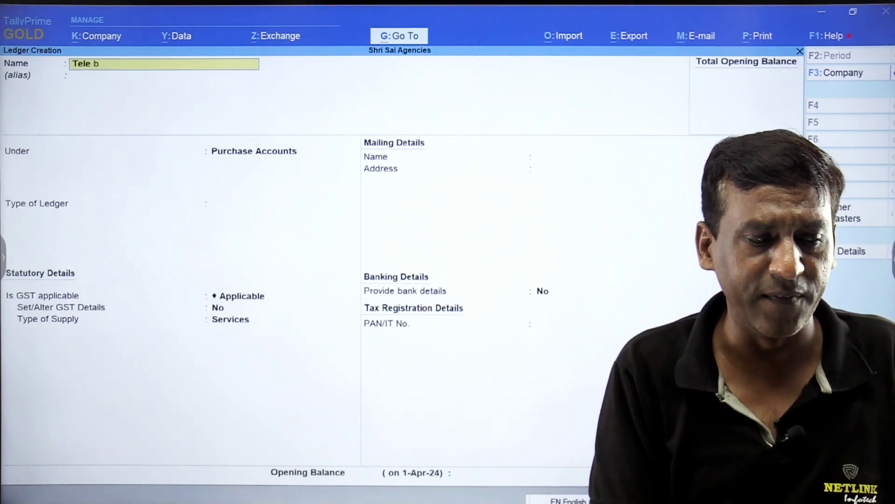
key(Return)
key(Return)
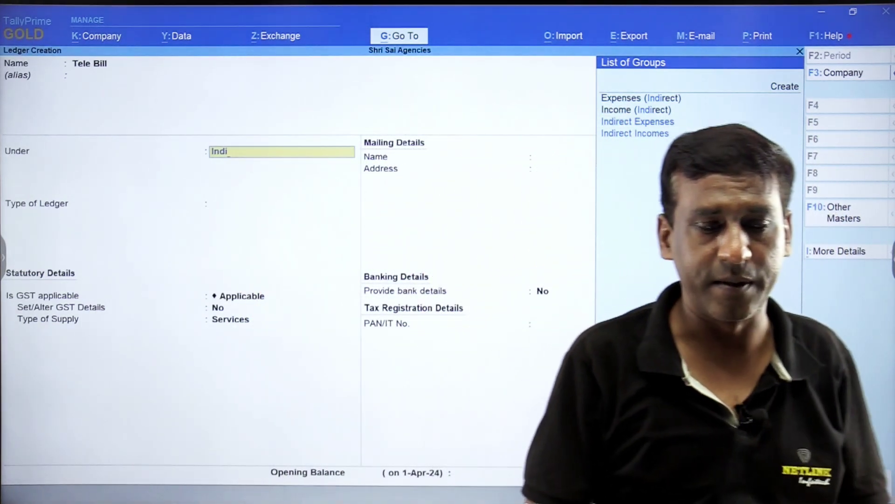
key(Return)
key(Return)
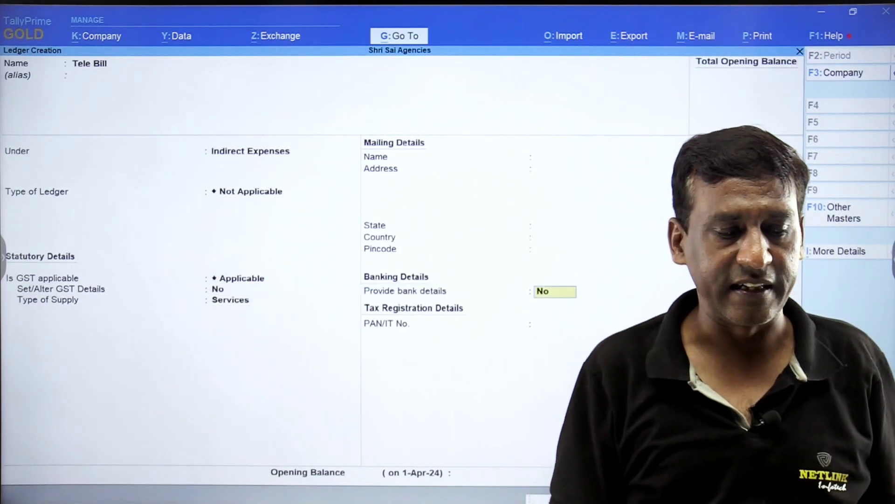
key(ctrl+a)
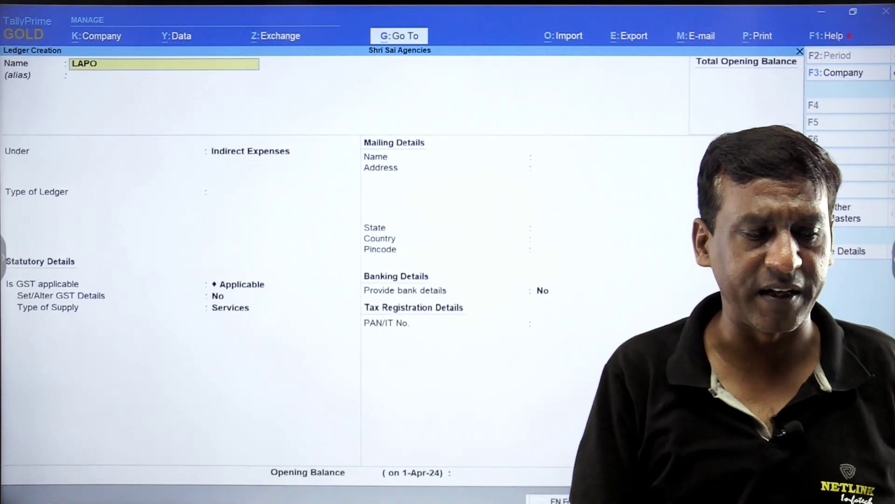
- Create a ledger named LAPTOP under the Fixed Assets group, leaving the GST and mailing details at their defaults
key(Return)
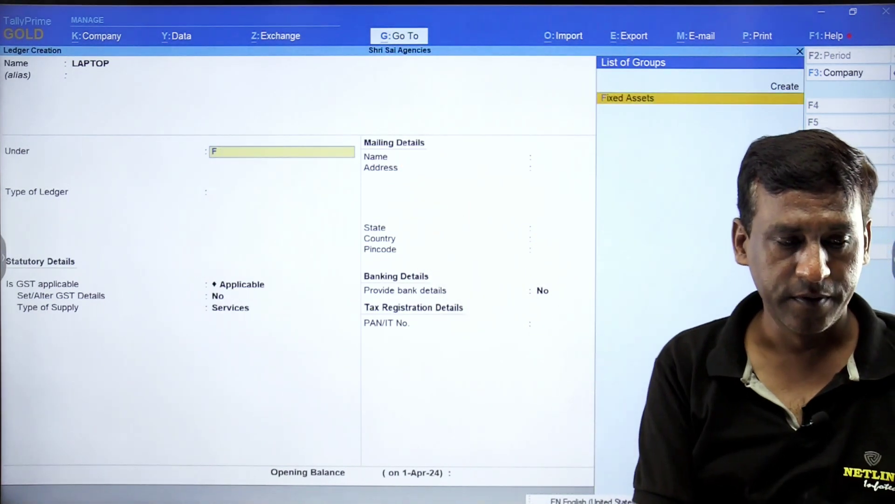
key(Return)
key(Return)
key(Return)
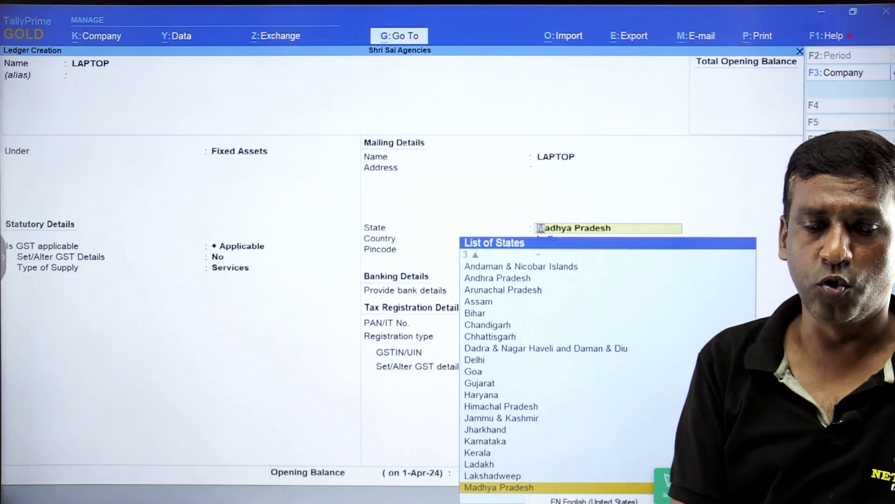
key(Return)
key(ctrl+a)
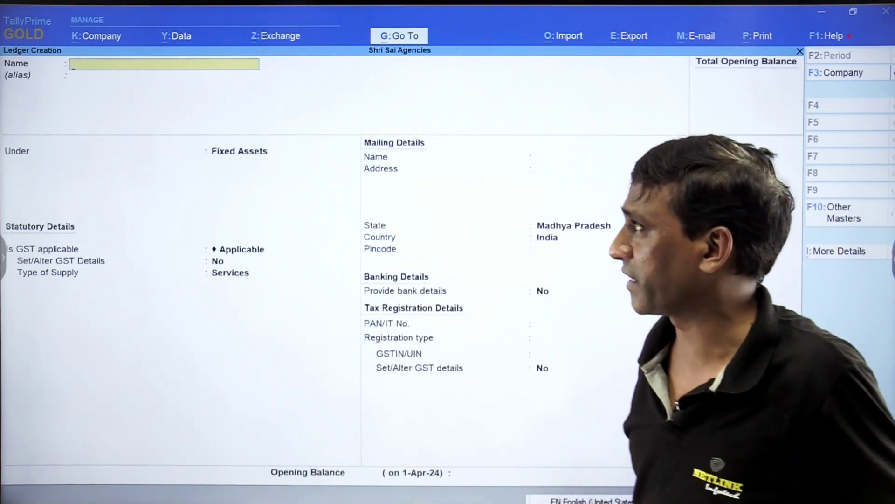
- Delete the Tele Bill ledger through ledger alteration and return to the Gateway of Tally without quitting
key(Escape)
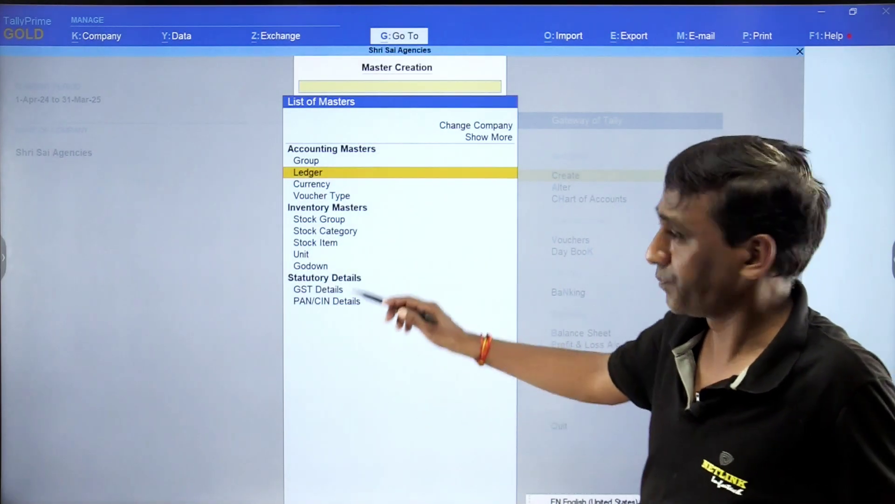
key(Escape)
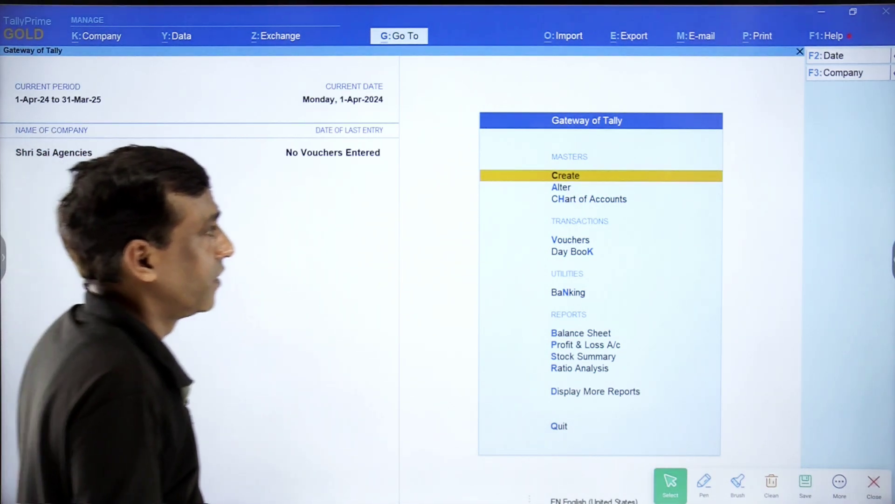
click(559, 187)
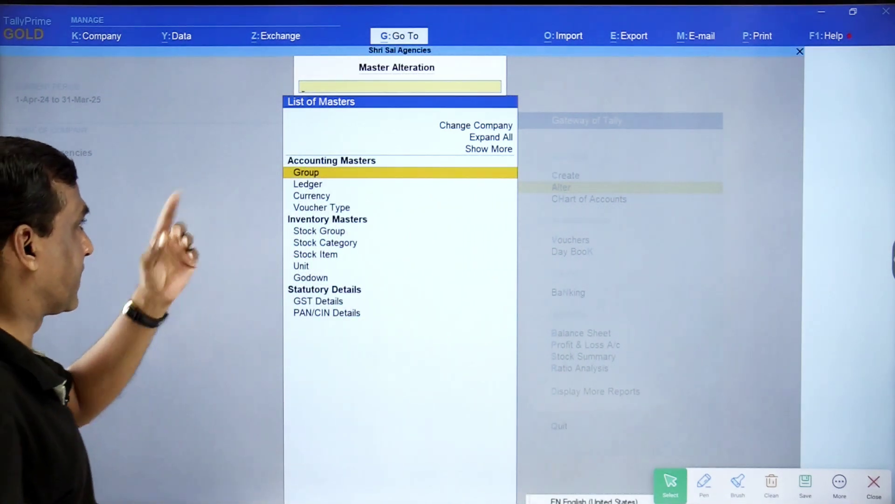
click(308, 184)
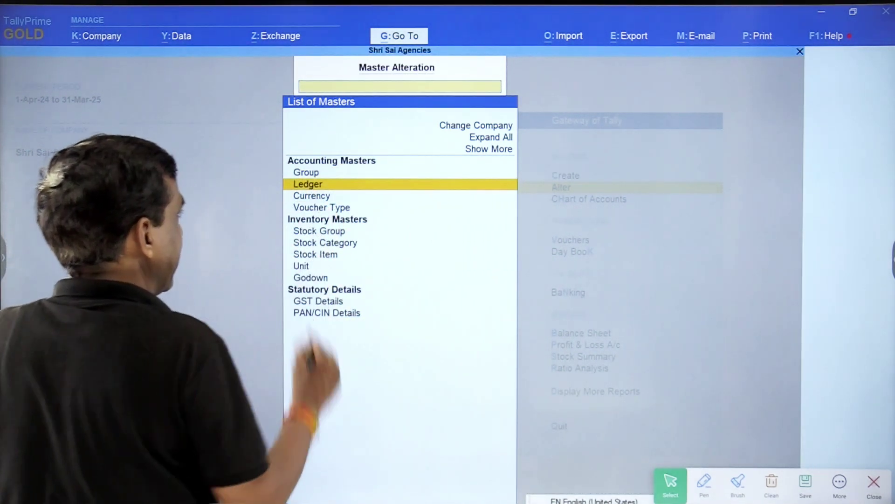
click(308, 185)
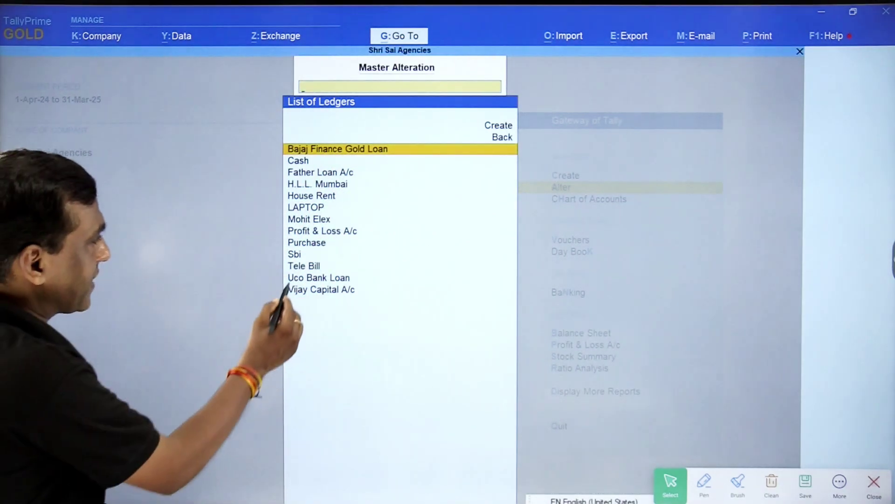
click(303, 266)
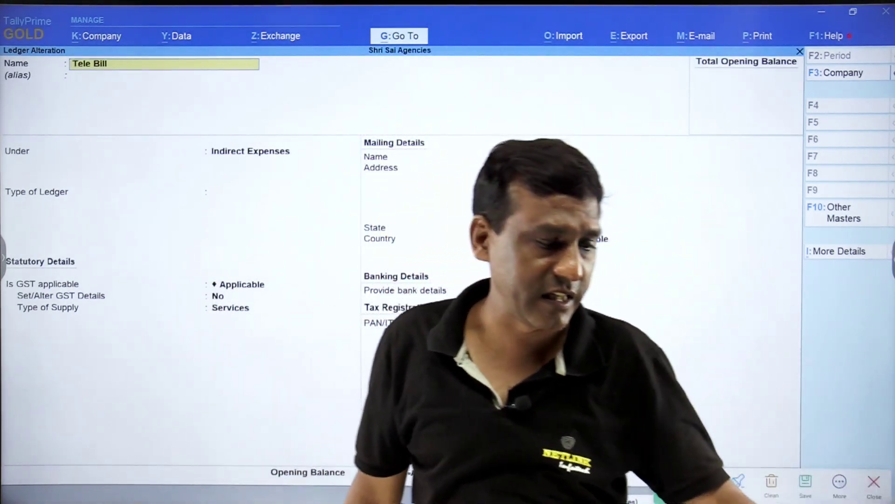
key(ctrl)
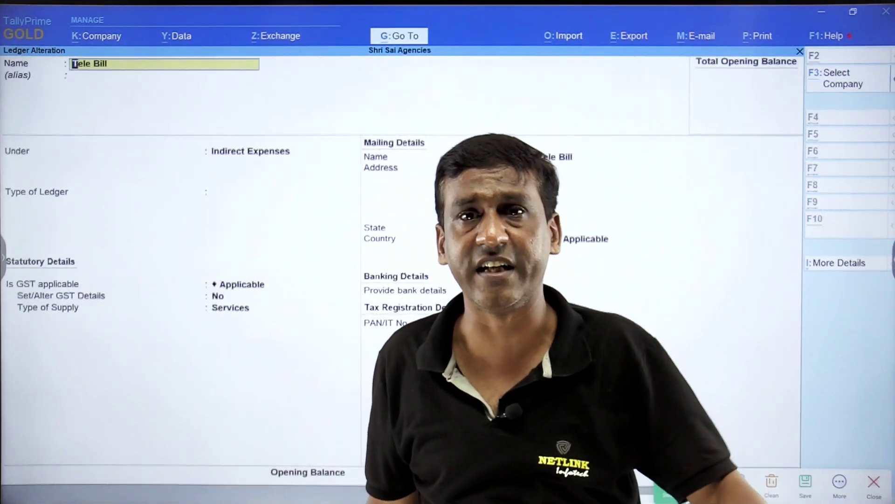
key(alt+d)
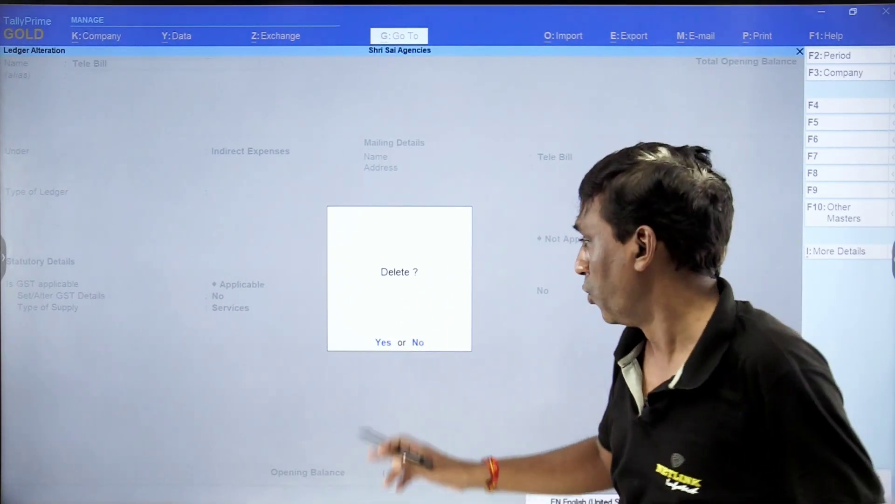
key(y)
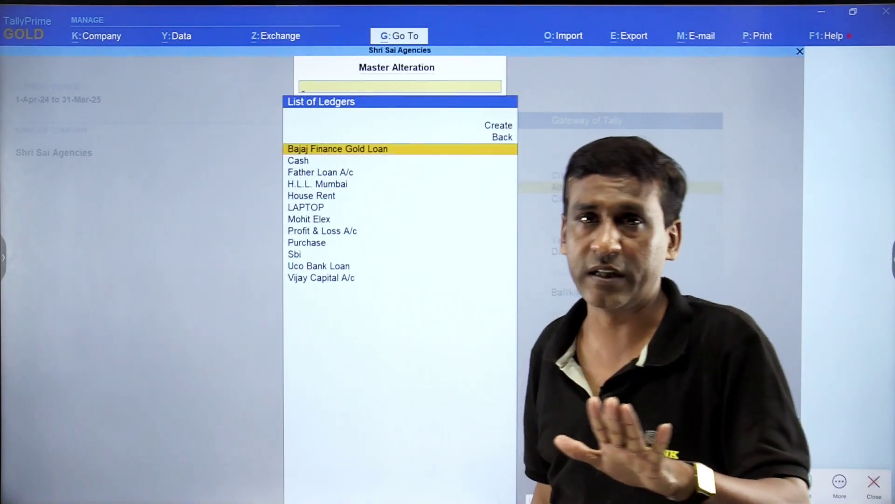
key(Escape)
key(Escape)
key(Escape)
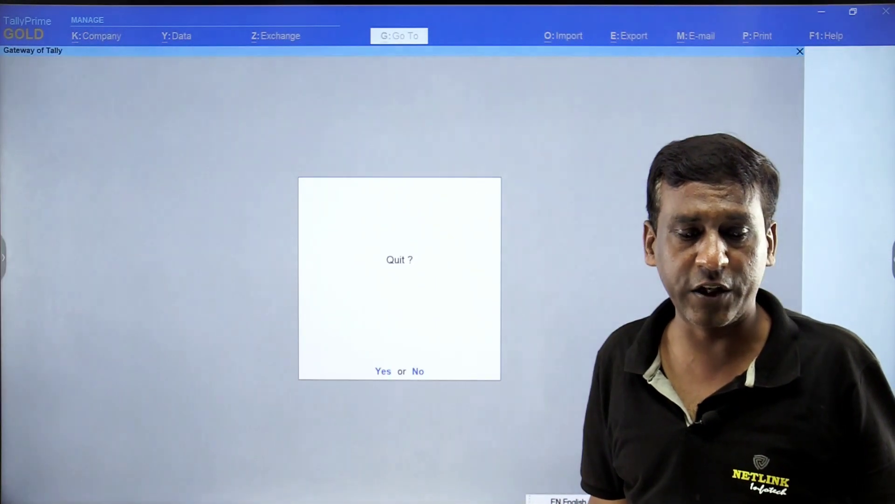
key(Escape)
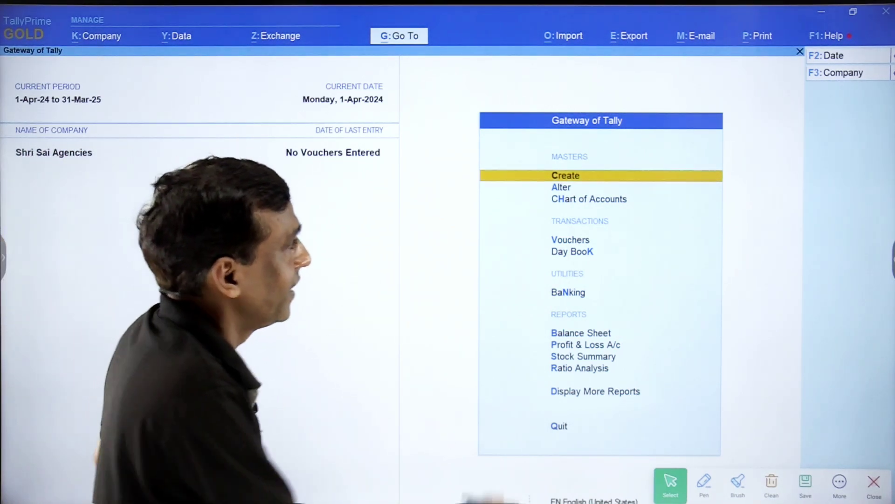
- Open a blank ledger creation form from the accounting masters
click(564, 176)
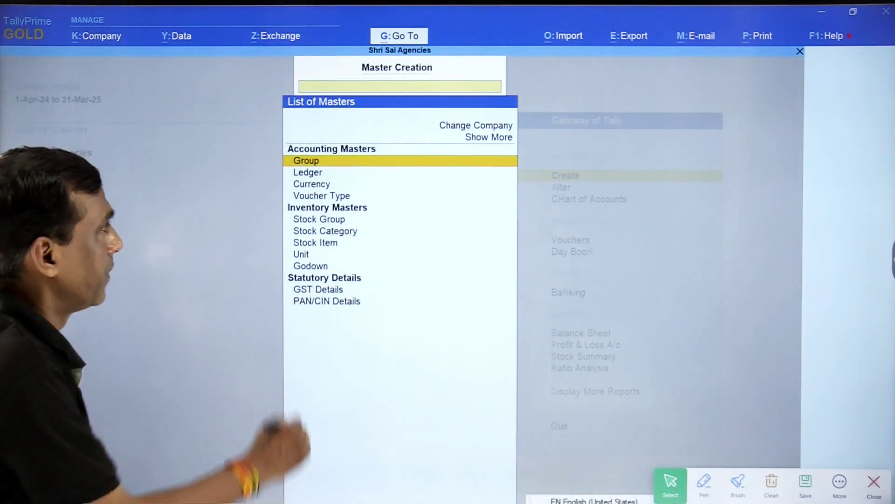
click(308, 172)
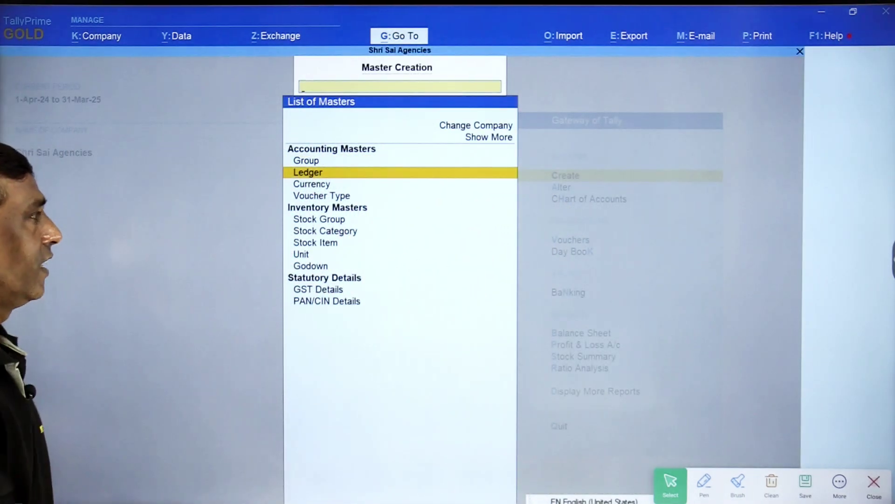
click(298, 172)
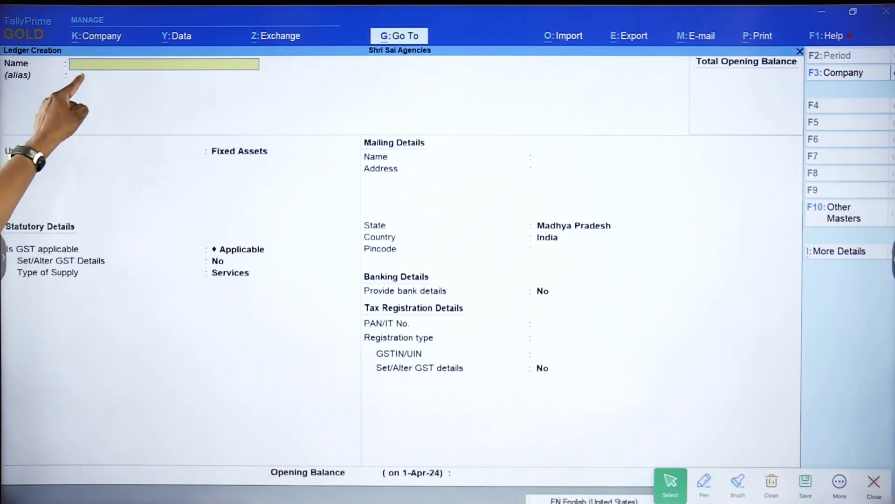
- Handwrite H.L.L. Mumbai under the ledger name, link it to the circled group marked S.C., erase the notes and leave the form
click(704, 482)
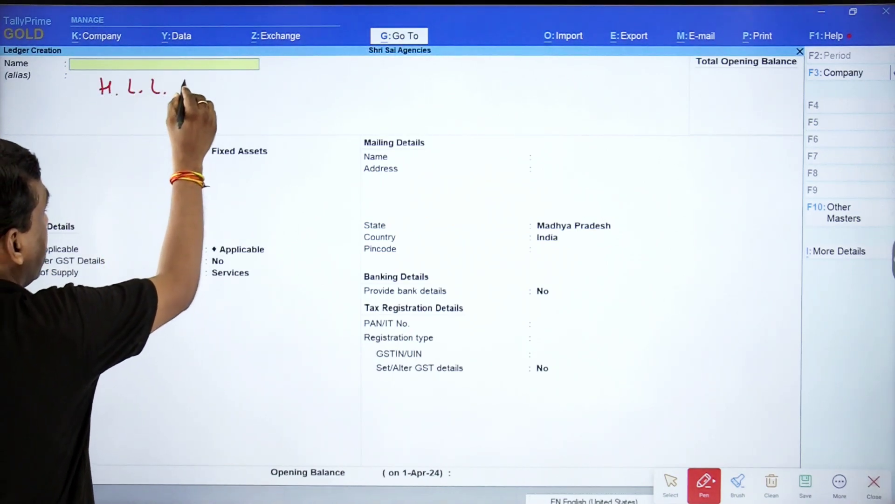
drag(208, 87, 267, 89)
mouse_move(169, 100)
mouse_down()
mouse_move(243, 103)
mouse_move(294, 185)
mouse_move(240, 161)
mouse_move(186, 175)
mouse_move(270, 164)
mouse_move(254, 173)
mouse_up()
mouse_move(229, 165)
mouse_down()
mouse_move(215, 191)
mouse_move(234, 209)
mouse_move(258, 211)
mouse_up()
click(263, 204)
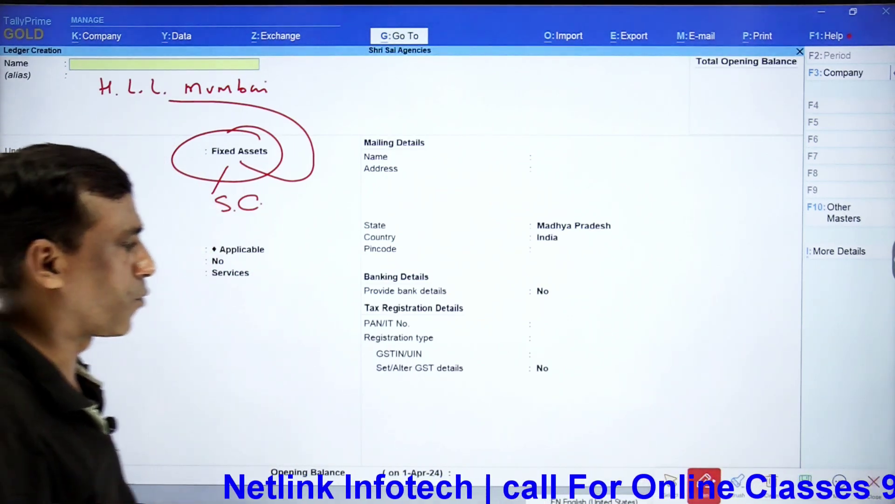
click(772, 479)
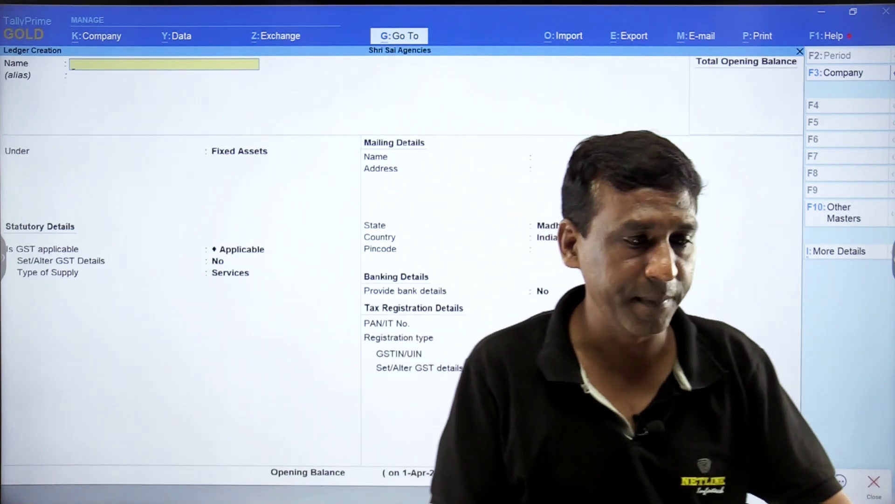
key(Escape)
key(Escape)
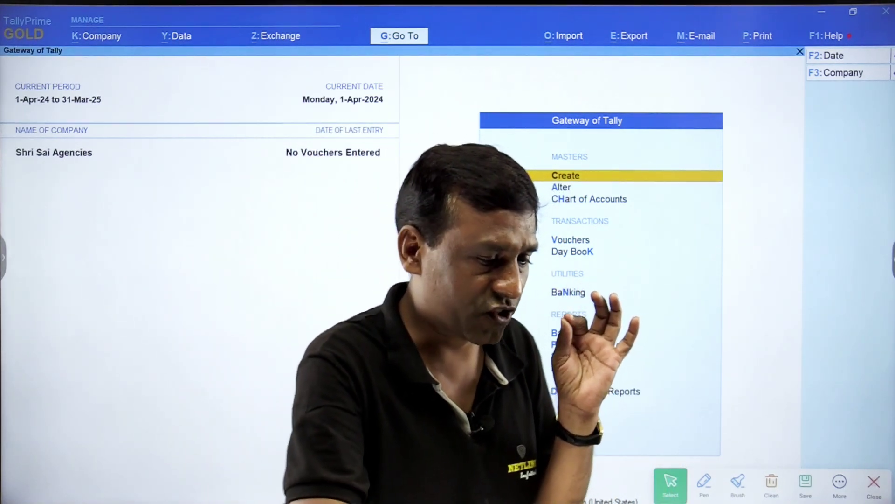
- Handwrite the outline Int. + Company, Ledger Demo and Ledger Creat with connecting lines beside the Gateway of Tally, and erase it
click(704, 480)
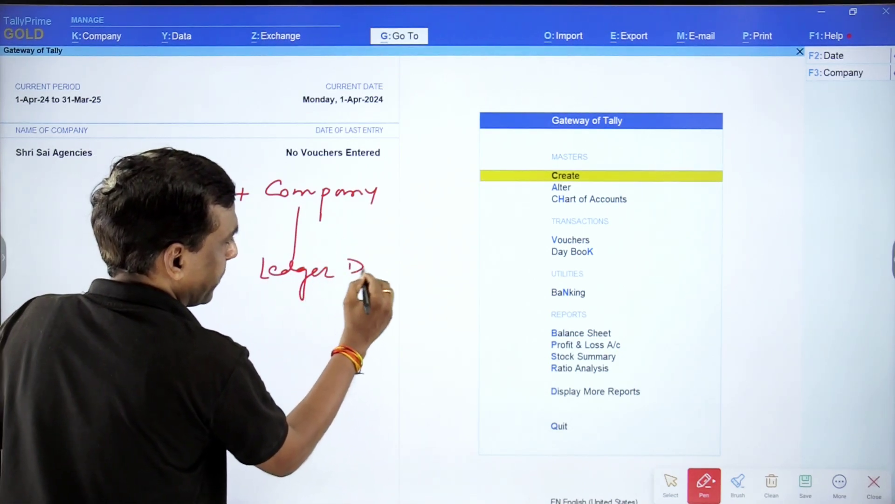
drag(321, 286, 317, 323)
drag(309, 320, 322, 321)
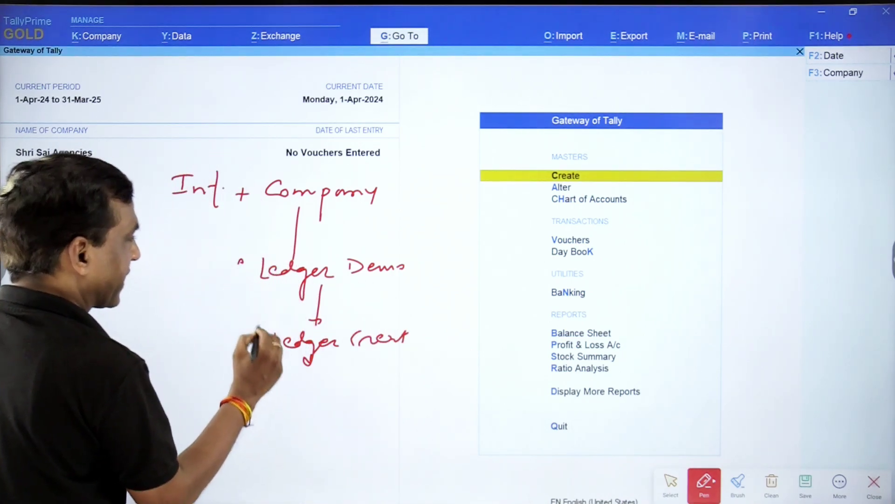
drag(257, 325, 262, 329)
drag(149, 192, 145, 202)
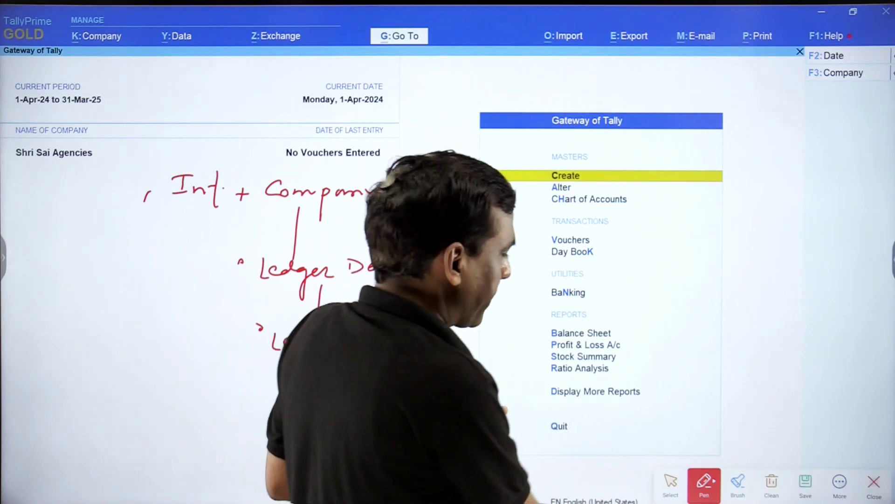
click(772, 481)
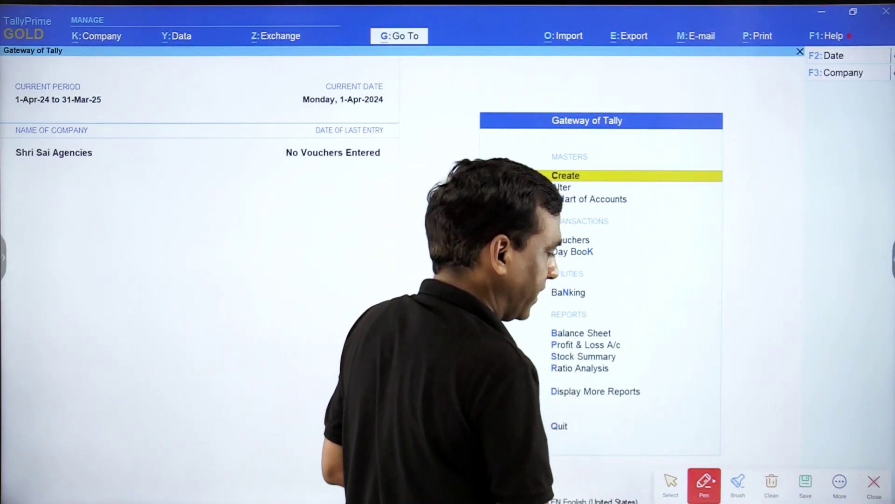
click(671, 485)
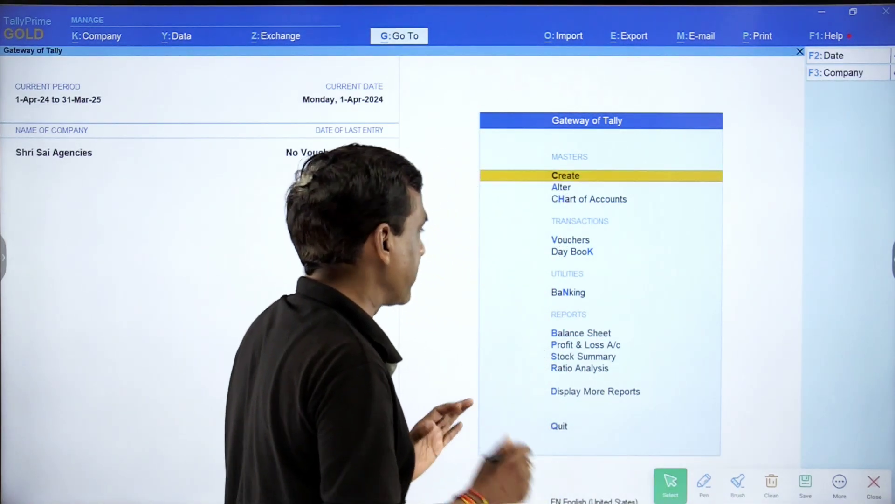